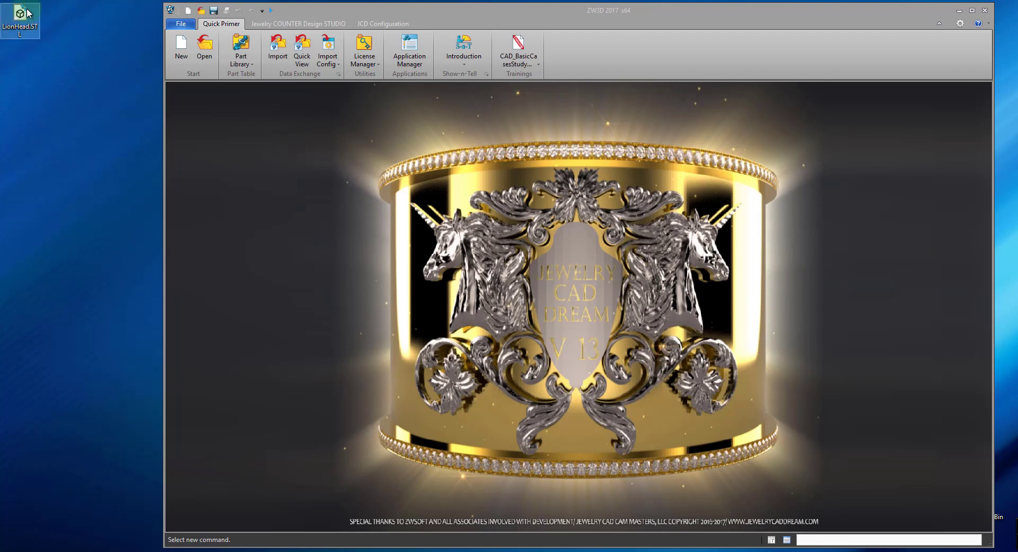
# Import the LionHead STL file from the desktop into ZW3D as a new part.
pyautogui.moveTo(20, 15); pyautogui.dragTo(466, 252)
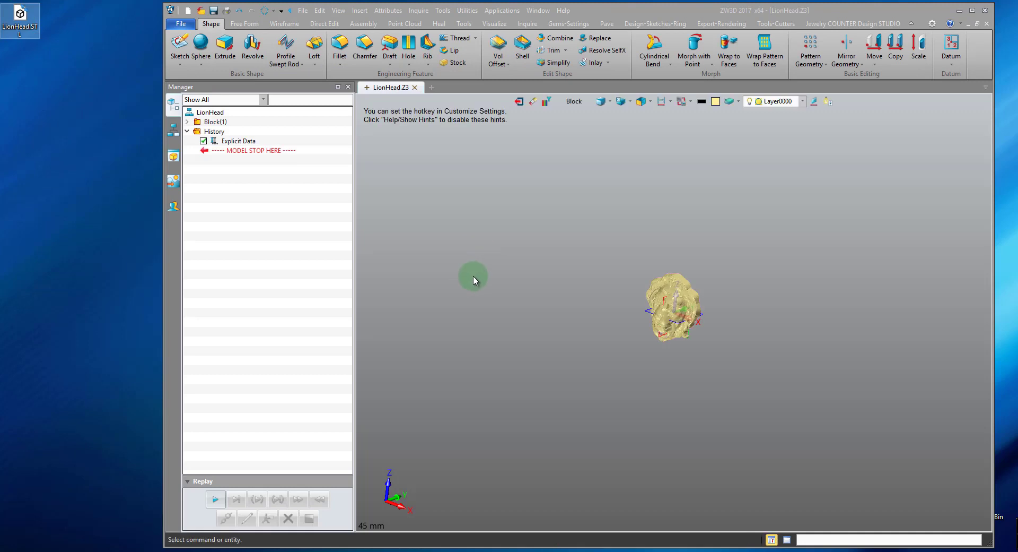
pyautogui.scroll(4, 742, 313)
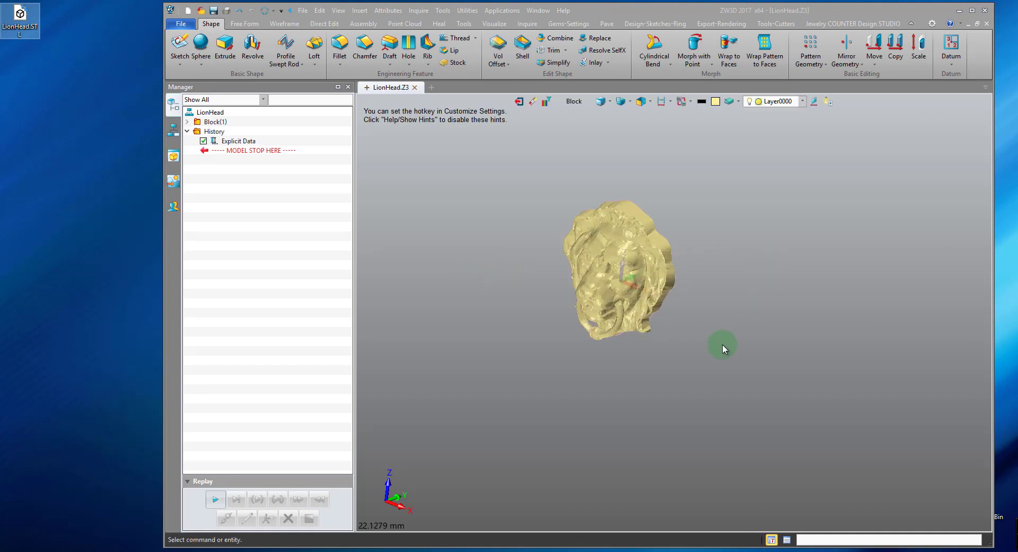
pyautogui.moveTo(726, 299); pyautogui.dragTo(779, 318, button='right')
pyautogui.scroll(3, 766, 317)
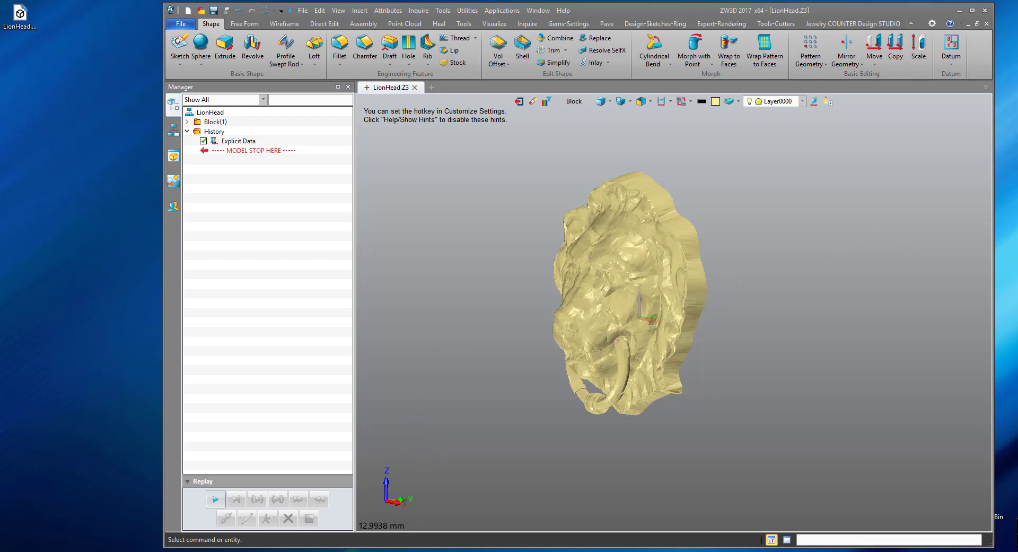
# Bring up LimitState:FIX, minimise it, and return to the lion head in a maximised ZW3D window.
pyautogui.click(355, 507)
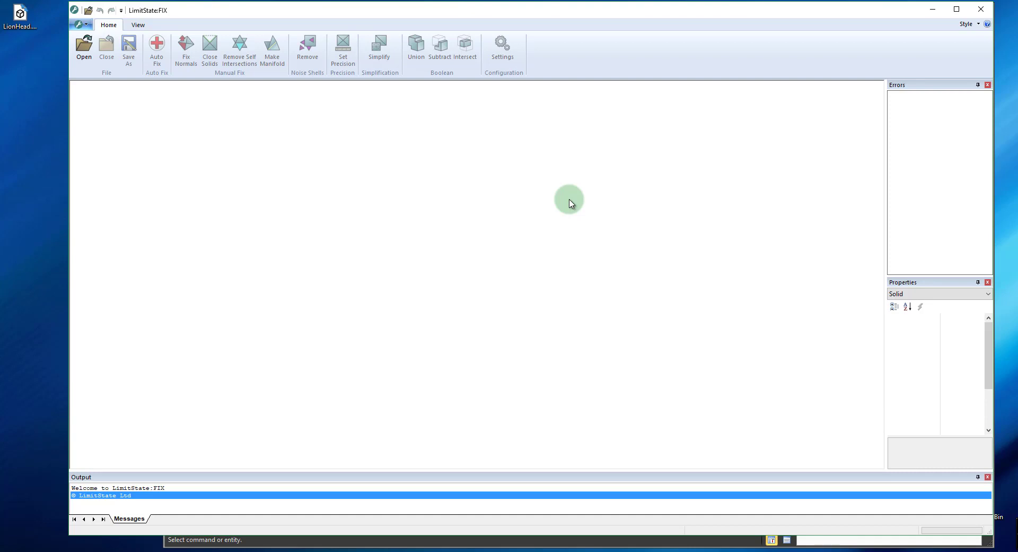
pyautogui.click(933, 9)
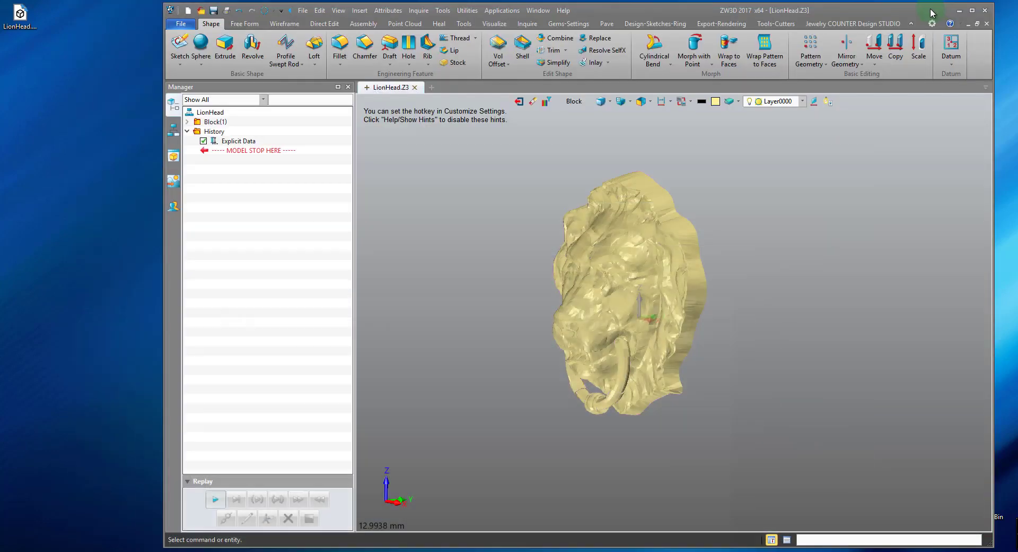
pyautogui.scroll(2, 709, 272)
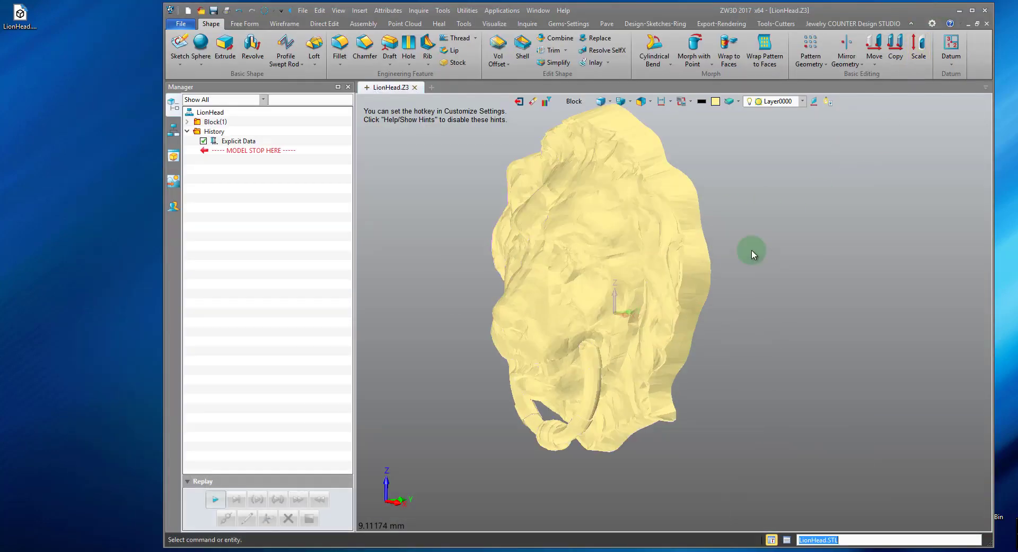
pyautogui.moveTo(863, 223); pyautogui.dragTo(757, 218, button='middle')
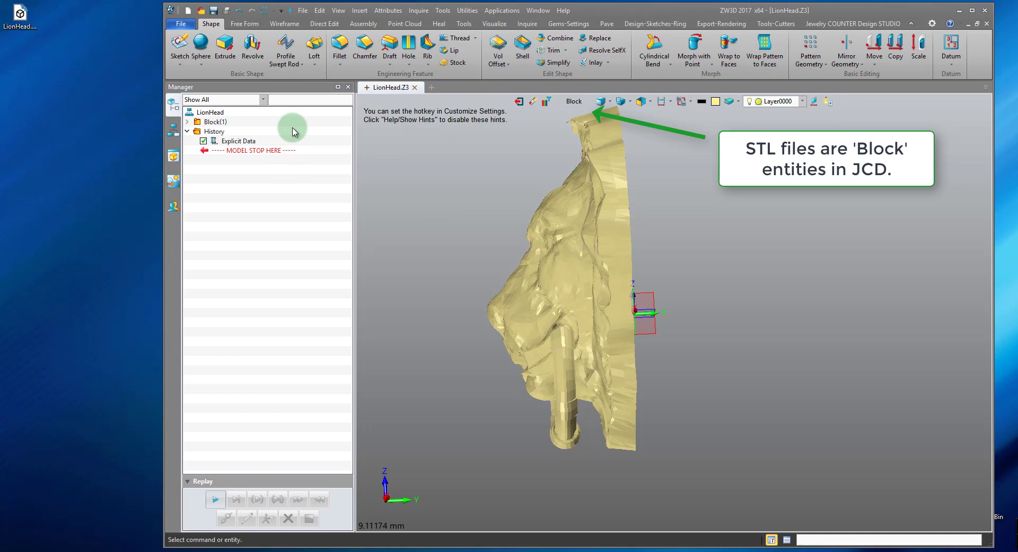
pyautogui.click(973, 10)
# Create an ellipsoid centred at 0,0,0 behind the lion head, with X length 2.79, Y length 2.326 and Z length 5.002.
pyautogui.click(37, 57)
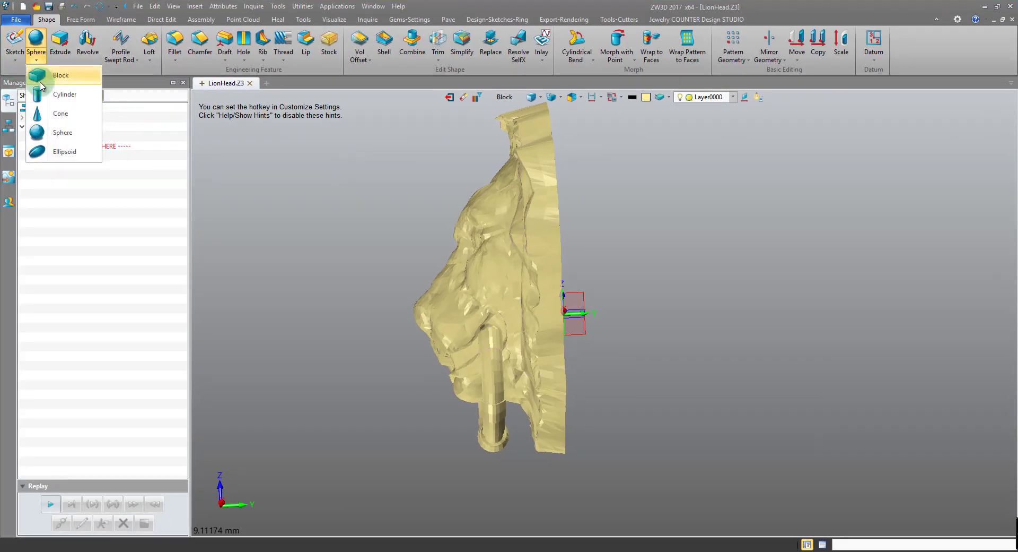
pyautogui.click(52, 153)
pyautogui.moveTo(431, 239); pyautogui.dragTo(341, 243, button='middle')
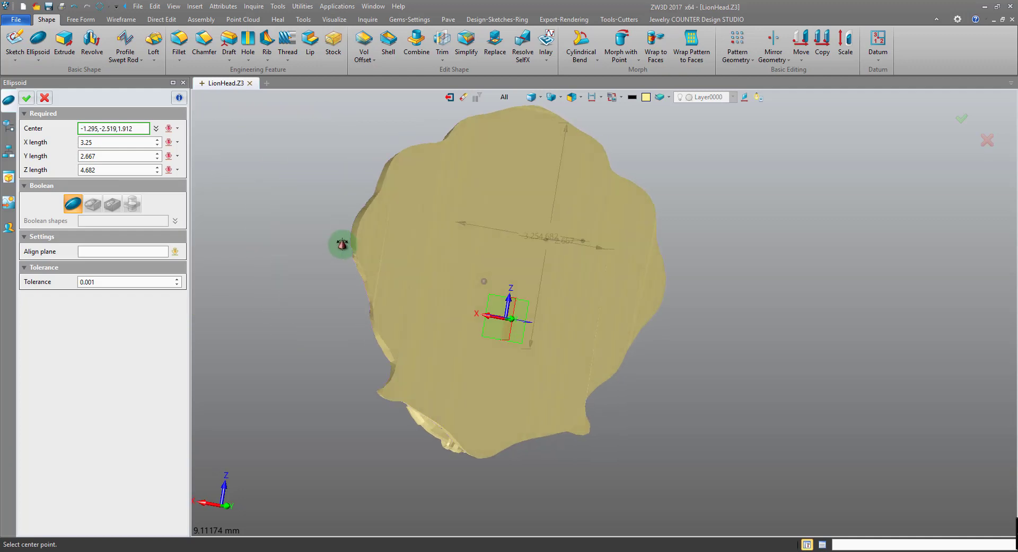
pyautogui.click(501, 313)
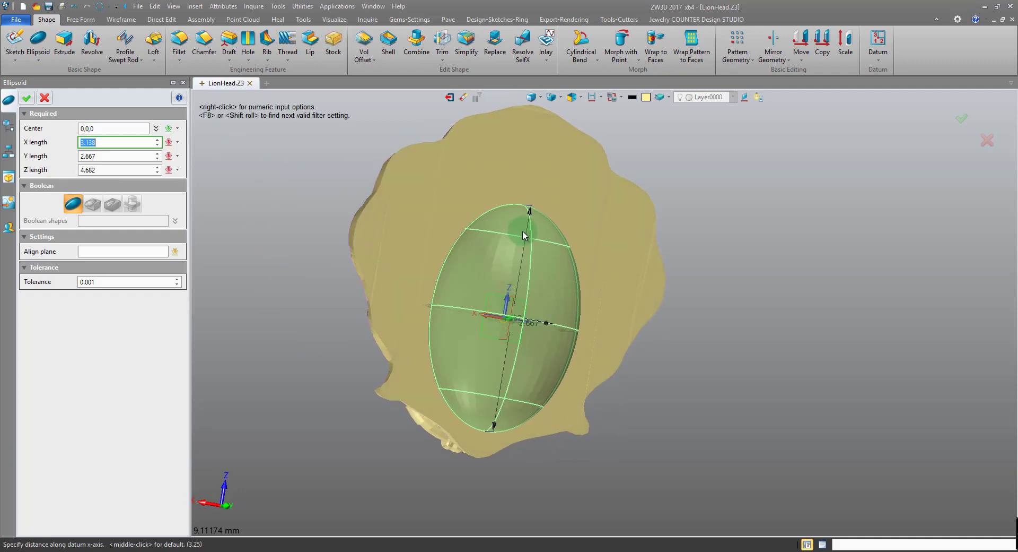
pyautogui.click(526, 260)
pyautogui.moveTo(517, 210); pyautogui.dragTo(607, 256, button='middle')
pyautogui.click(553, 269)
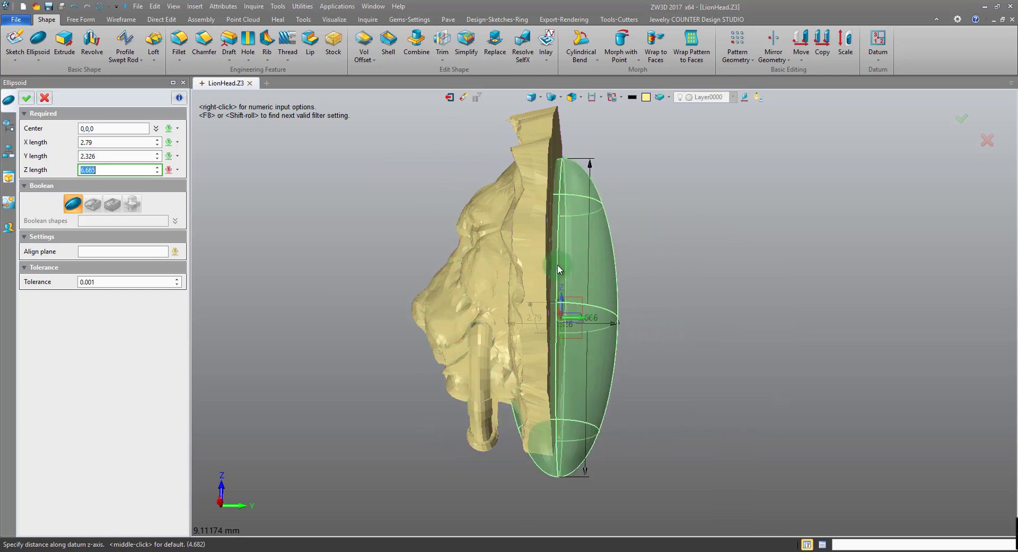
pyautogui.click(560, 314)
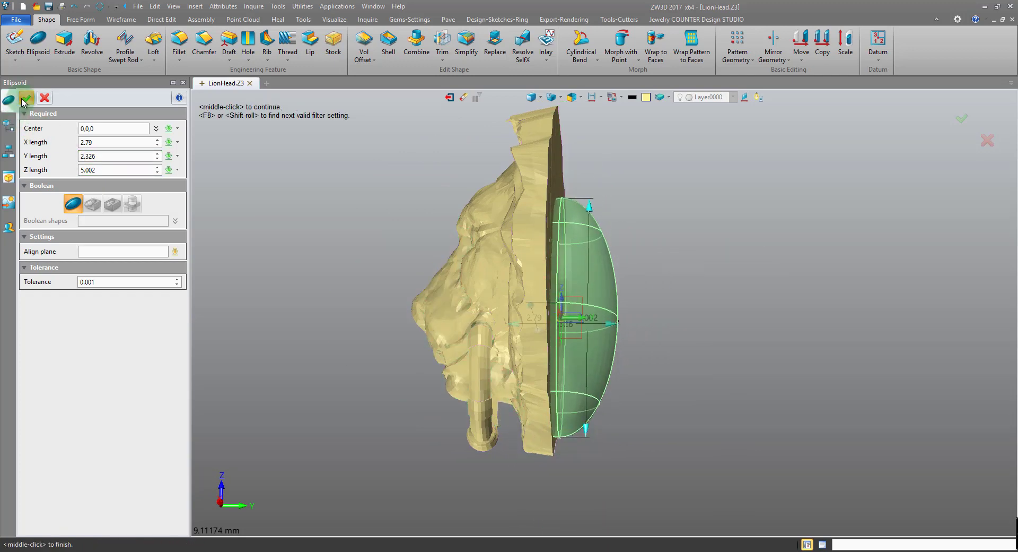
pyautogui.click(26, 97)
# Restrict picking to shapes and move the ellipsoid upward along the Z axis on the back of the lion head.
pyautogui.click(801, 46)
pyautogui.moveTo(673, 186); pyautogui.dragTo(594, 191, button='middle')
pyautogui.click(504, 96)
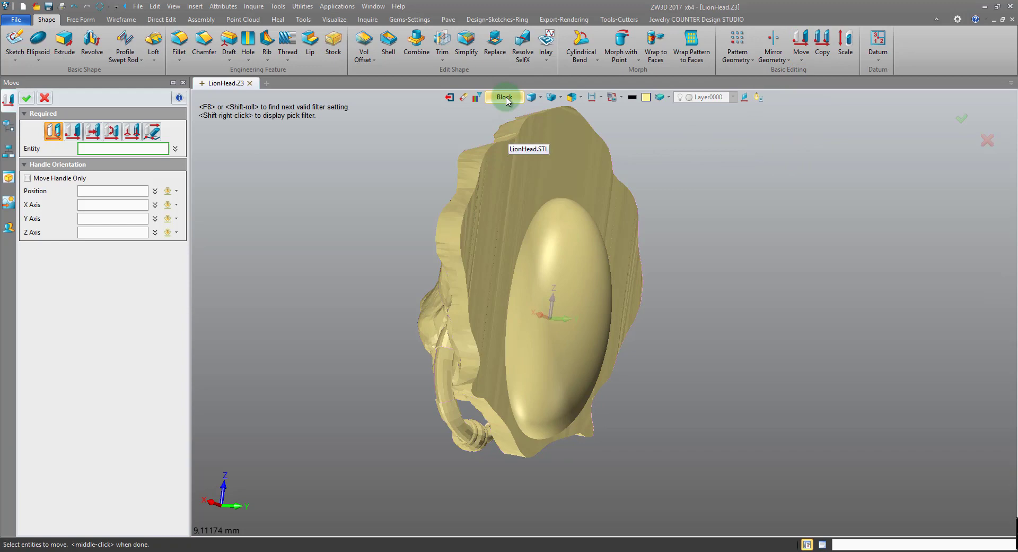
pyautogui.click(536, 138)
pyautogui.click(568, 257)
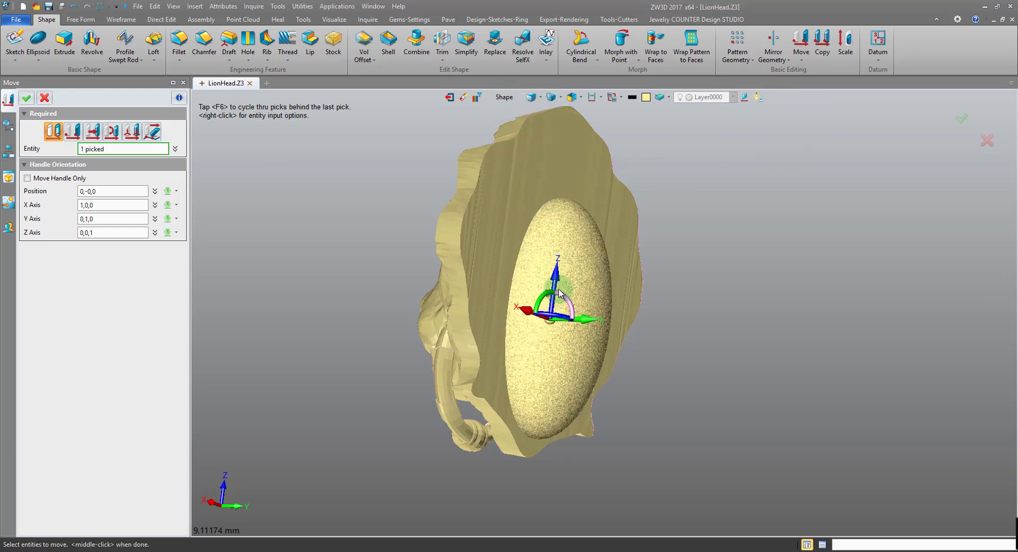
pyautogui.middleClick(707, 225)
pyautogui.middleClick(602, 159)
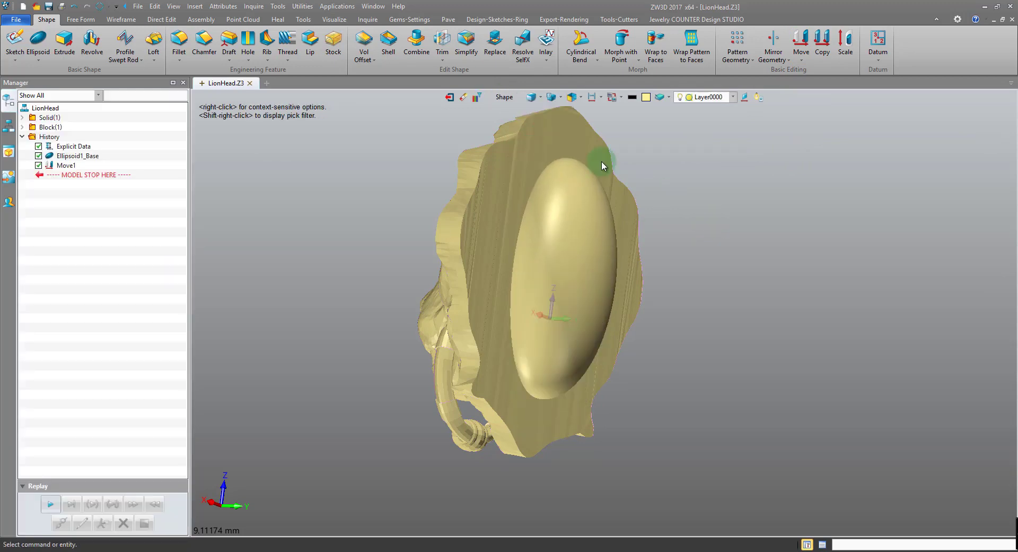
# Display the model in wireframe and examine how the ellipsoid sits inside the lion head.
pyautogui.click(531, 96)
pyautogui.moveTo(542, 129); pyautogui.dragTo(695, 233, button='middle')
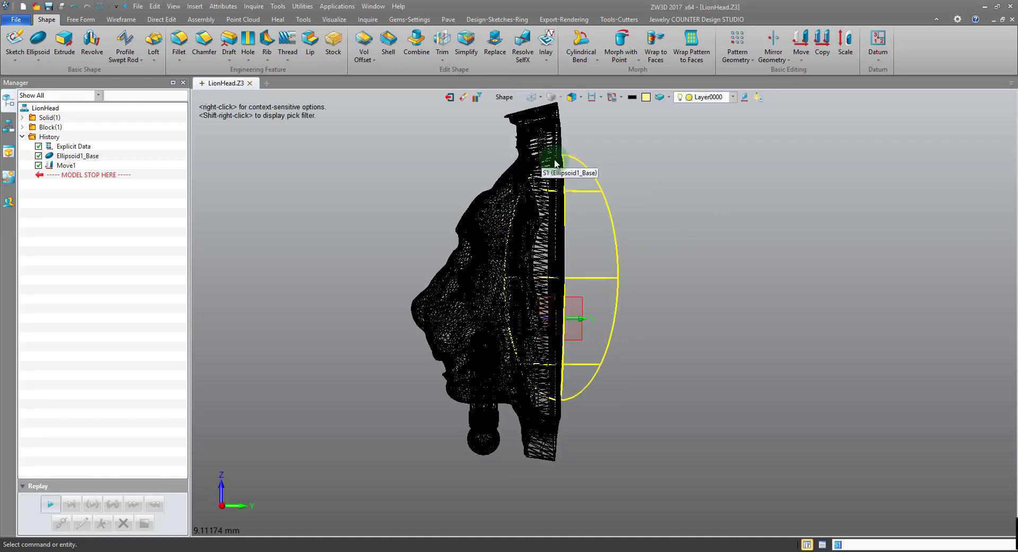
pyautogui.moveTo(759, 232); pyautogui.dragTo(612, 192, button='middle')
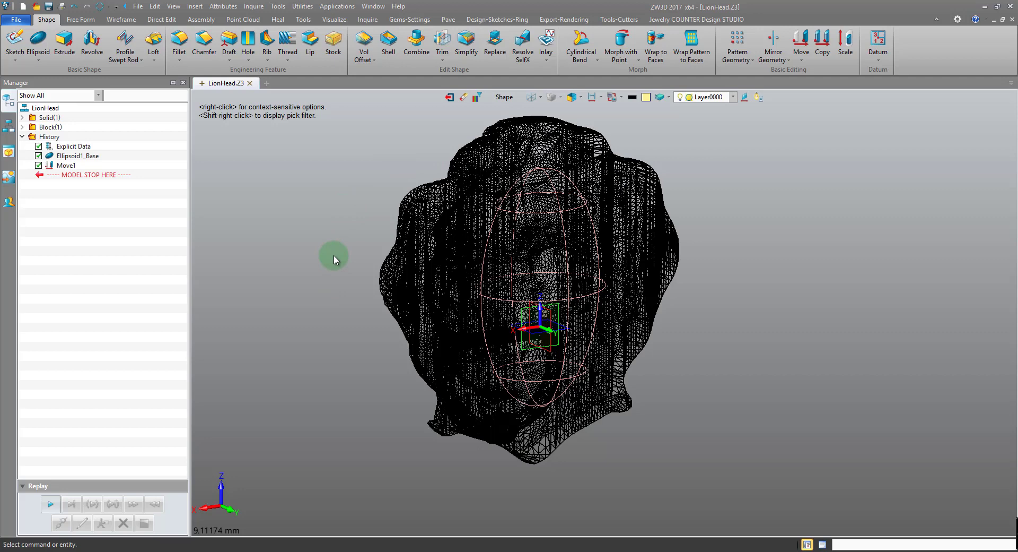
# Undo the move and the ellipsoid, and restore the shaded display.
pyautogui.hotkey('ctrl', 'z')
pyautogui.click(530, 97)
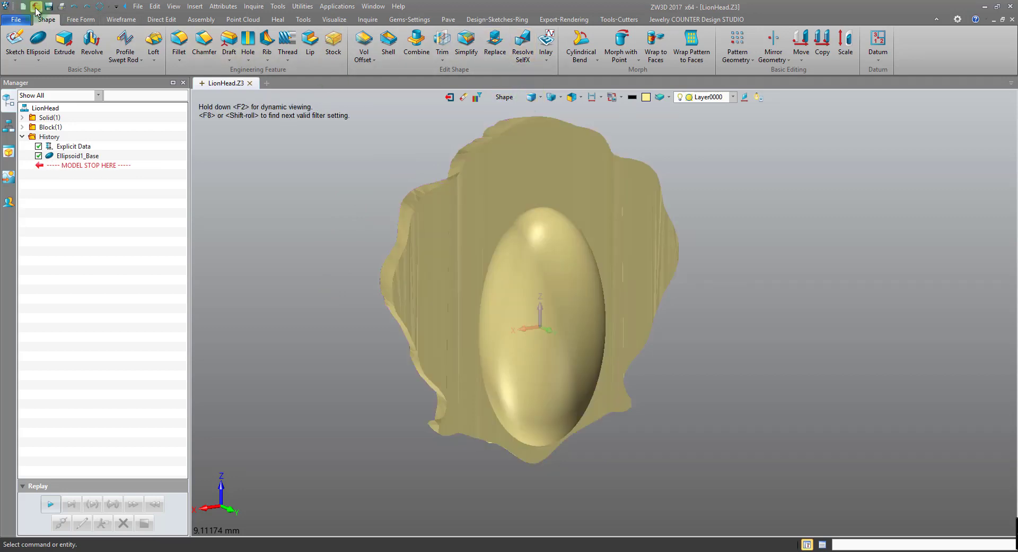
pyautogui.click(74, 7)
# Restrict picking to blocks and scale the lion head uniformly by 0.8, keeping the original entity.
pyautogui.moveTo(262, 196); pyautogui.dragTo(507, 191, button='middle')
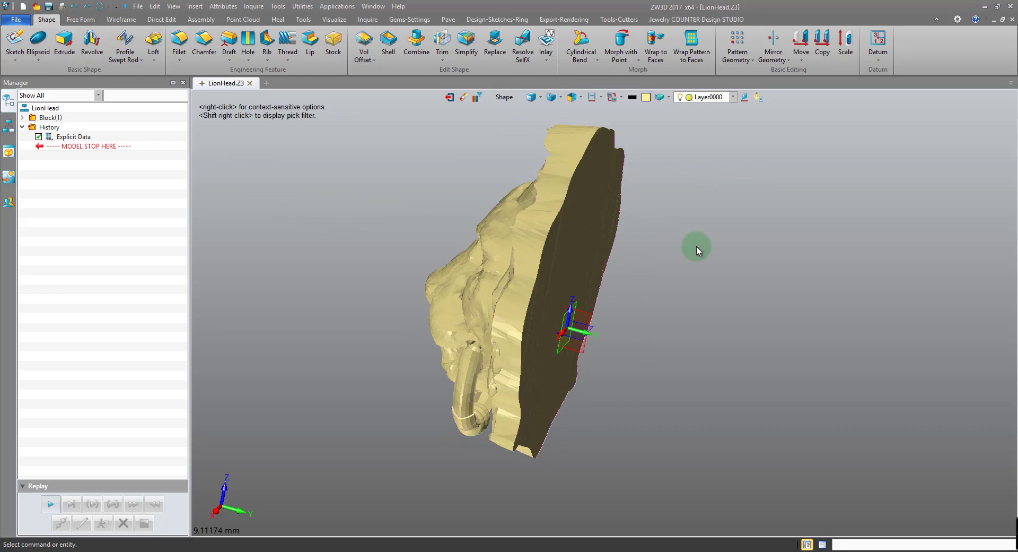
pyautogui.moveTo(696, 246); pyautogui.dragTo(716, 211, button='middle')
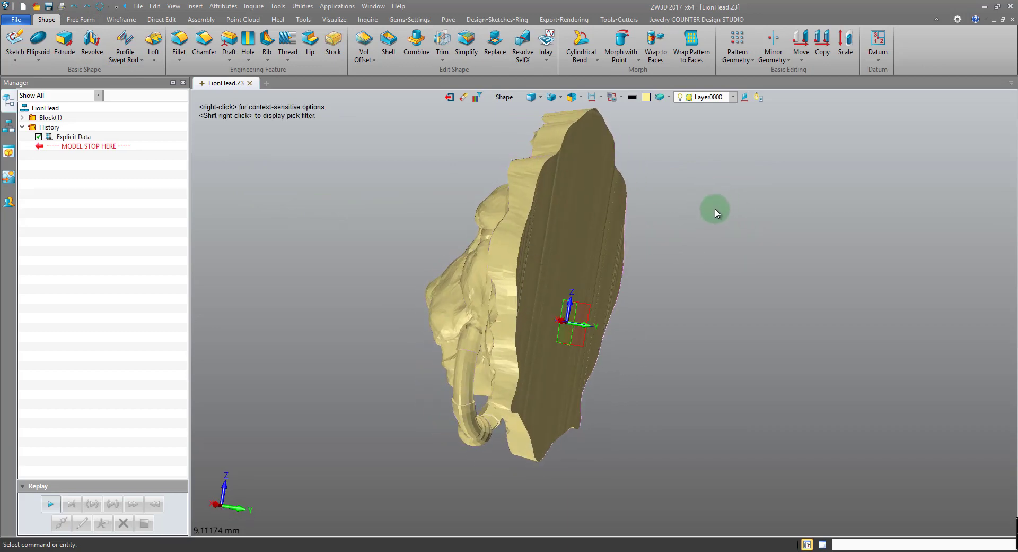
pyautogui.click(846, 45)
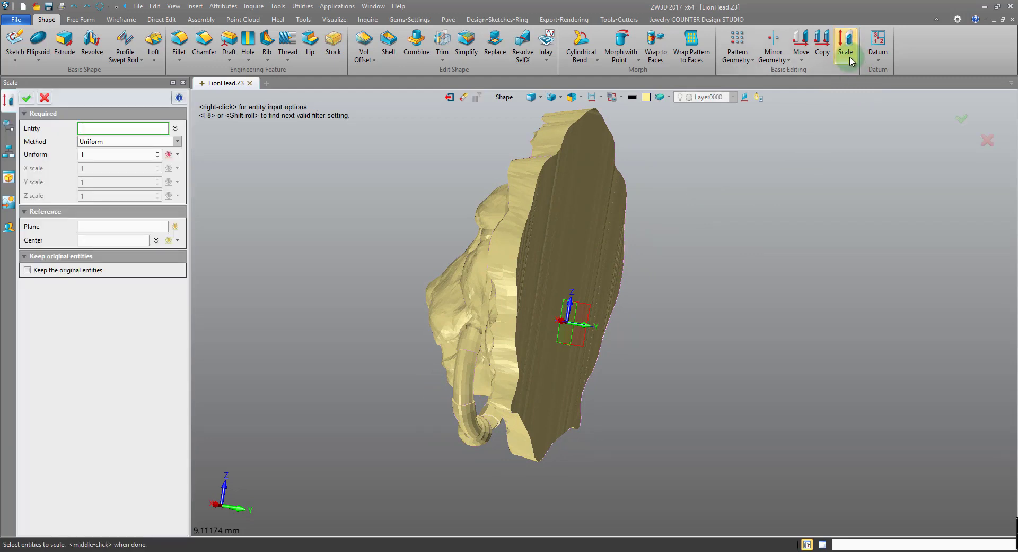
pyautogui.click(505, 97)
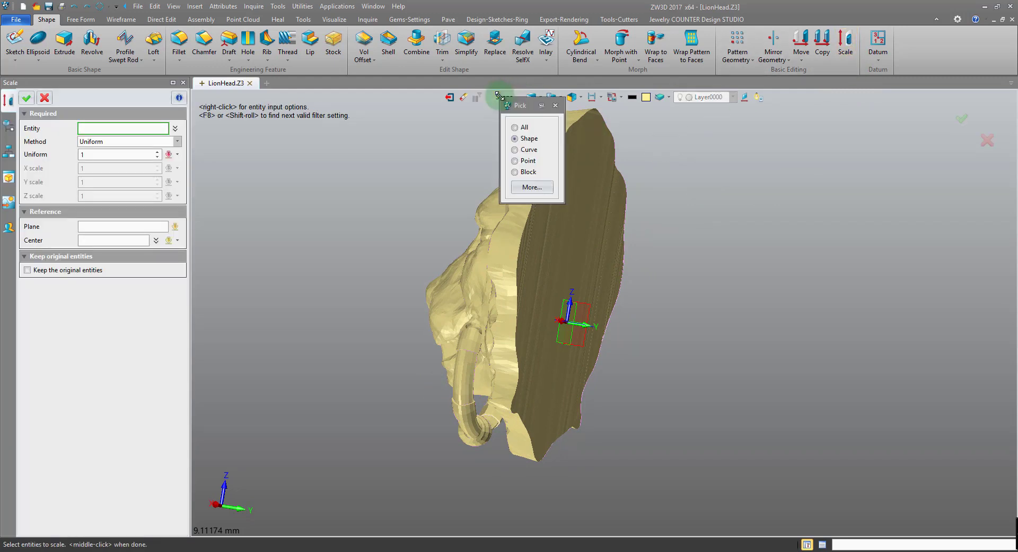
pyautogui.click(527, 172)
pyautogui.click(605, 201)
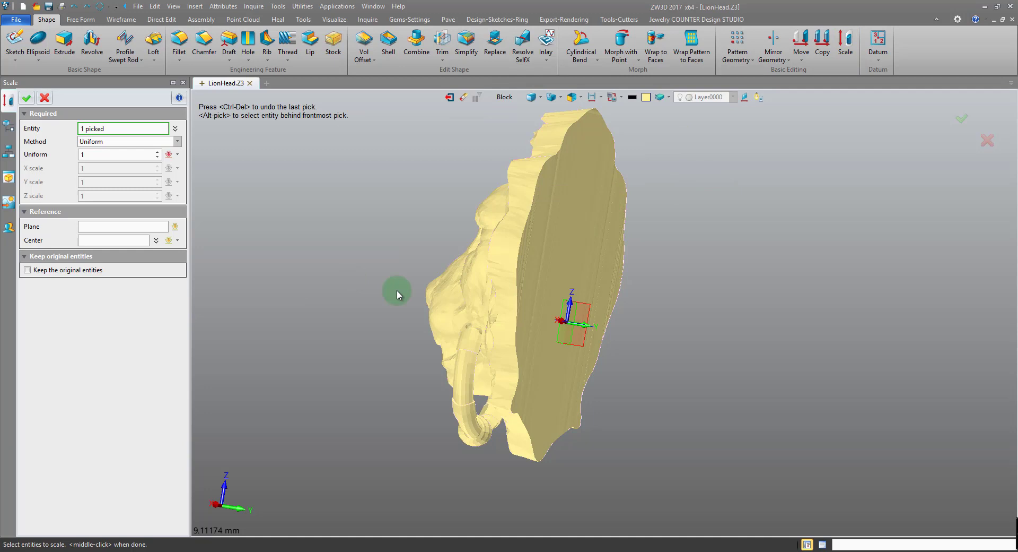
pyautogui.click(93, 270)
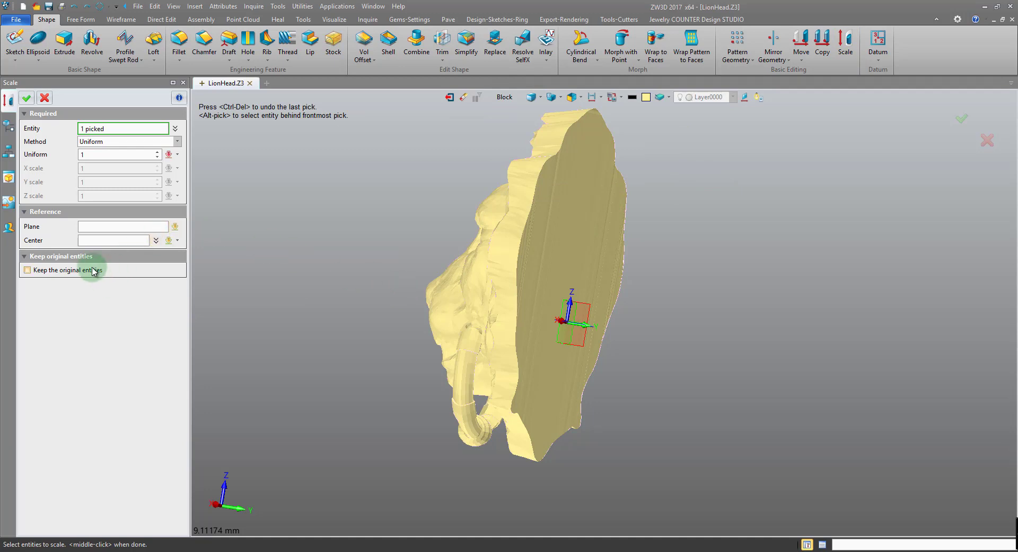
pyautogui.click(92, 154)
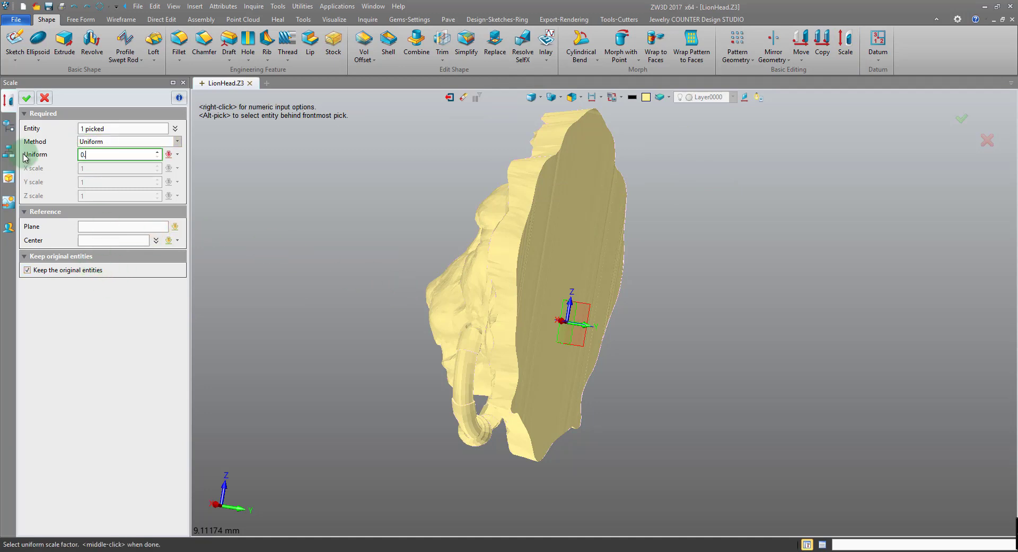
pyautogui.press('Return')
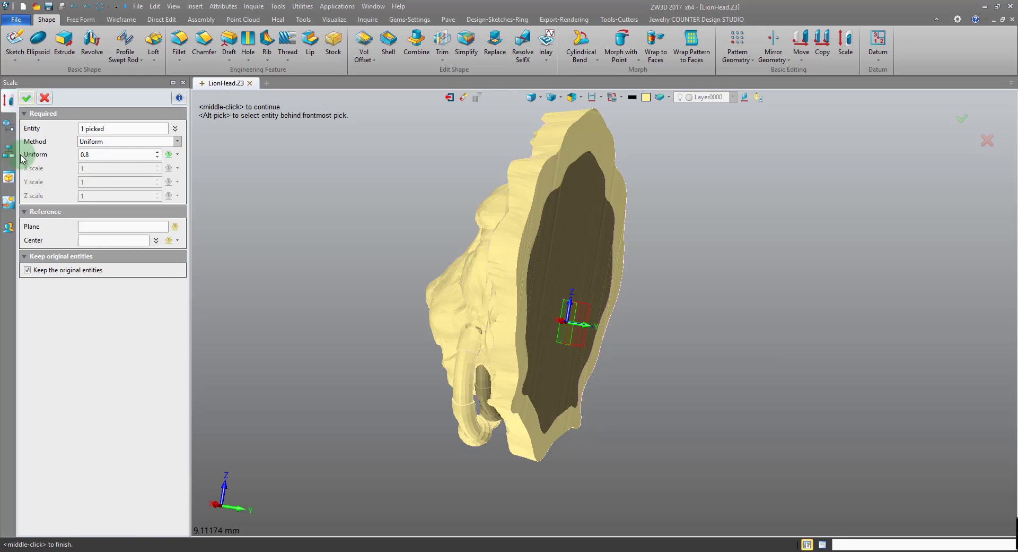
pyautogui.moveTo(316, 243); pyautogui.dragTo(524, 223, button='right')
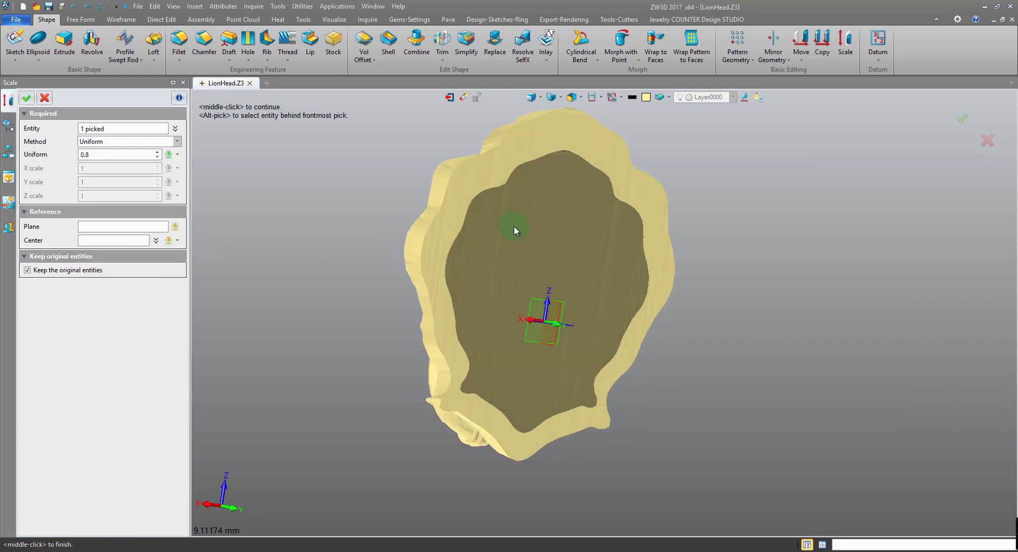
pyautogui.click(26, 99)
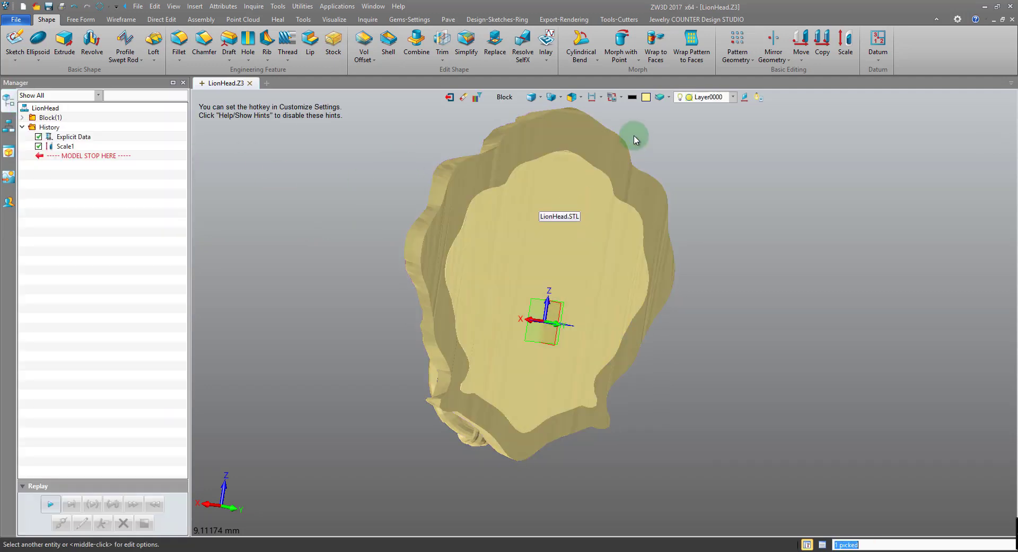
# Colour the scaled-down lion head copy red.
pyautogui.click(646, 98)
pyautogui.click(667, 117)
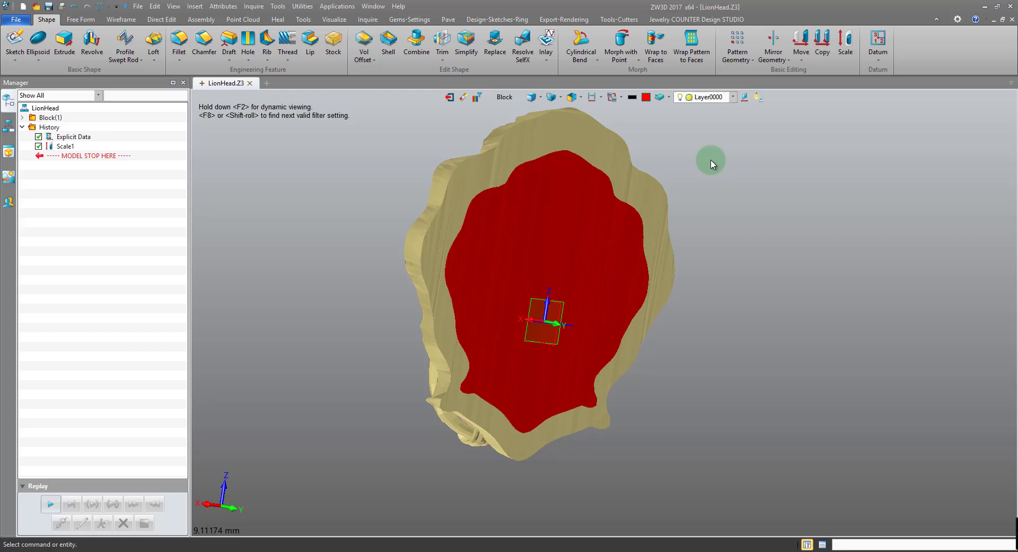
pyautogui.moveTo(709, 160); pyautogui.dragTo(780, 163, button='middle')
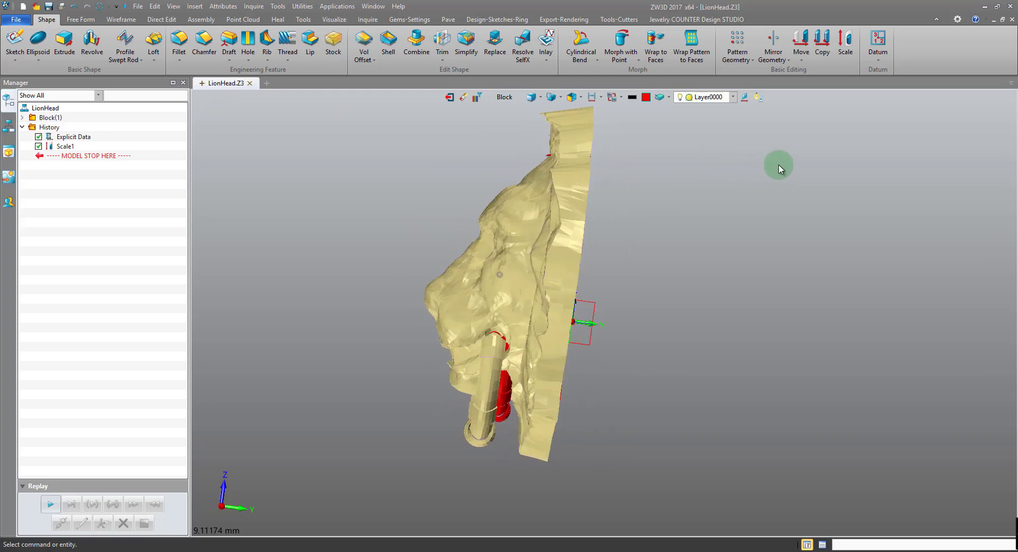
# Examine in wireframe how the red copy fits inside the original around the ring and back edge, and restore shaded display.
pyautogui.click(530, 97)
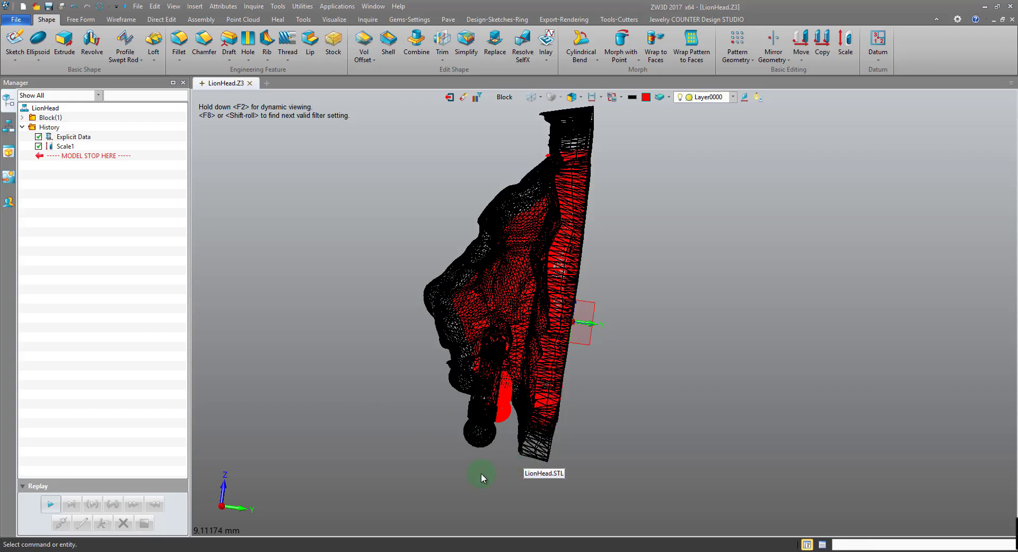
pyautogui.scroll(3, 510, 453)
pyautogui.scroll(2, 510, 453)
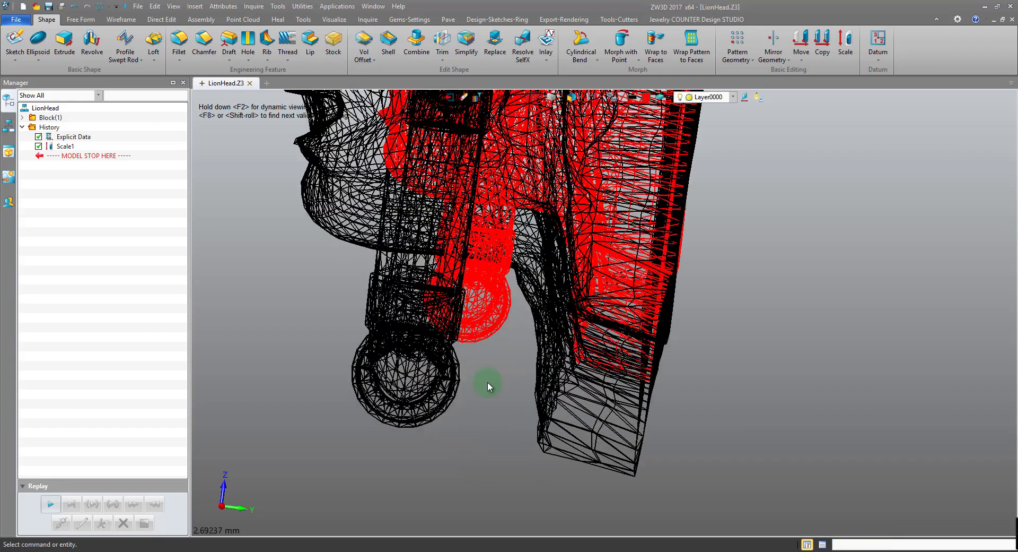
pyautogui.scroll(2, 447, 460)
pyautogui.moveTo(446, 461); pyautogui.dragTo(406, 383, button='right')
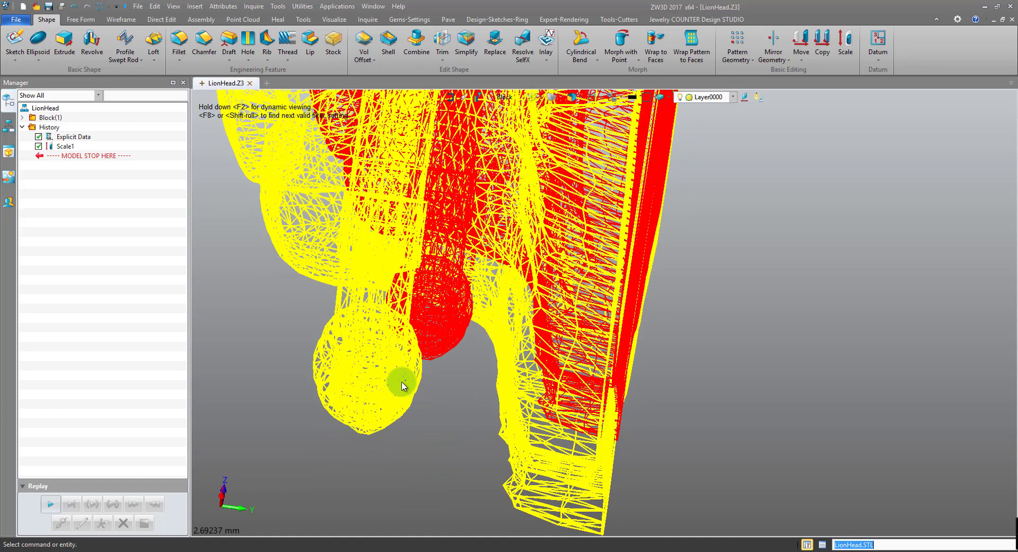
pyautogui.scroll(-6, 457, 419)
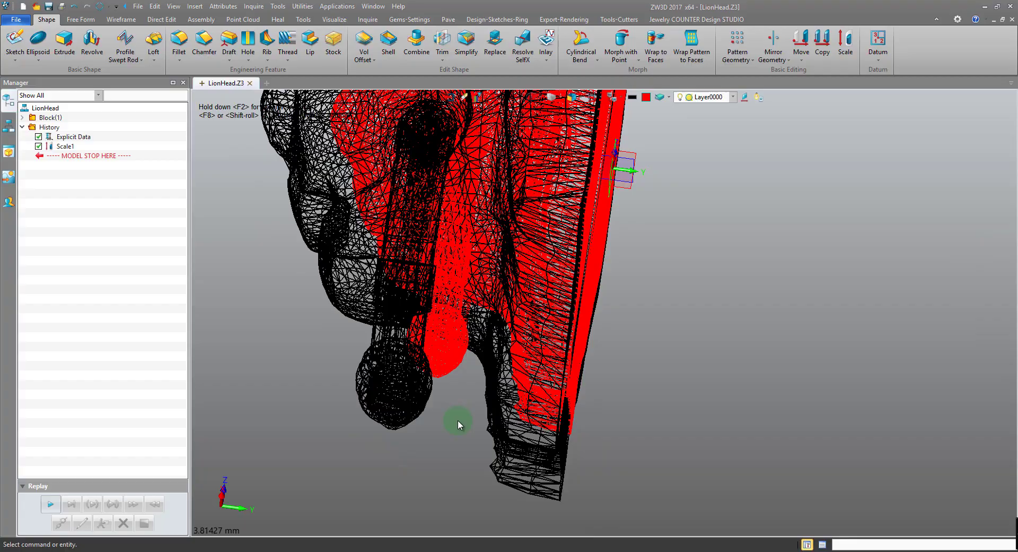
pyautogui.moveTo(463, 419)
pyautogui.mouseDown(button='right')
pyautogui.moveTo(505, 405)
pyautogui.moveTo(516, 443)
pyautogui.moveTo(509, 416)
pyautogui.moveTo(484, 420)
pyautogui.moveTo(562, 285)
pyautogui.moveTo(485, 325)
pyautogui.moveTo(431, 259)
pyautogui.moveTo(568, 227)
pyautogui.moveTo(539, 273)
pyautogui.moveTo(536, 342)
pyautogui.moveTo(545, 345)
pyautogui.moveTo(485, 320)
pyautogui.mouseUp(button='right')
pyautogui.hotkey('ctrl', 'f')
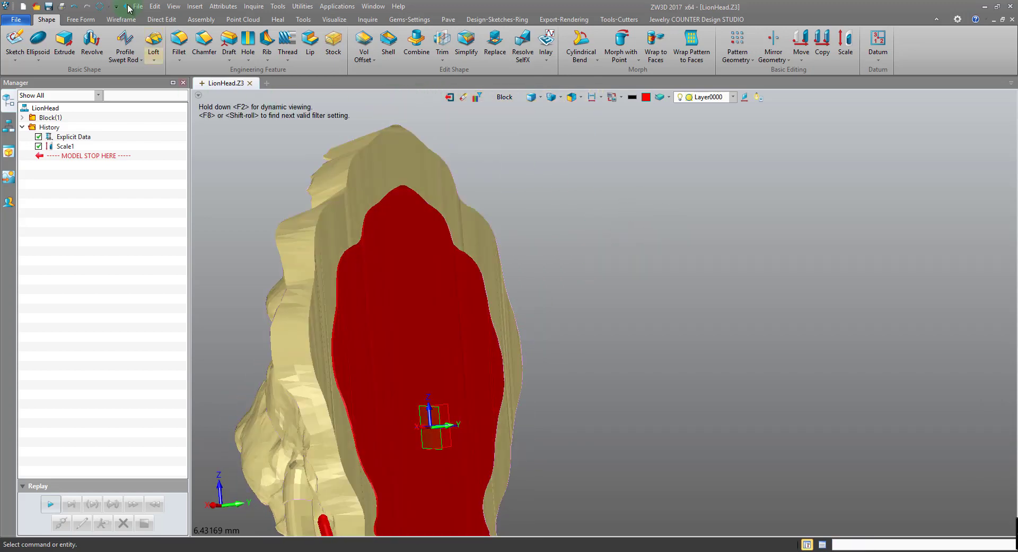
# Undo the red colouring and the scaled-down copy of the lion head.
pyautogui.click(74, 7)
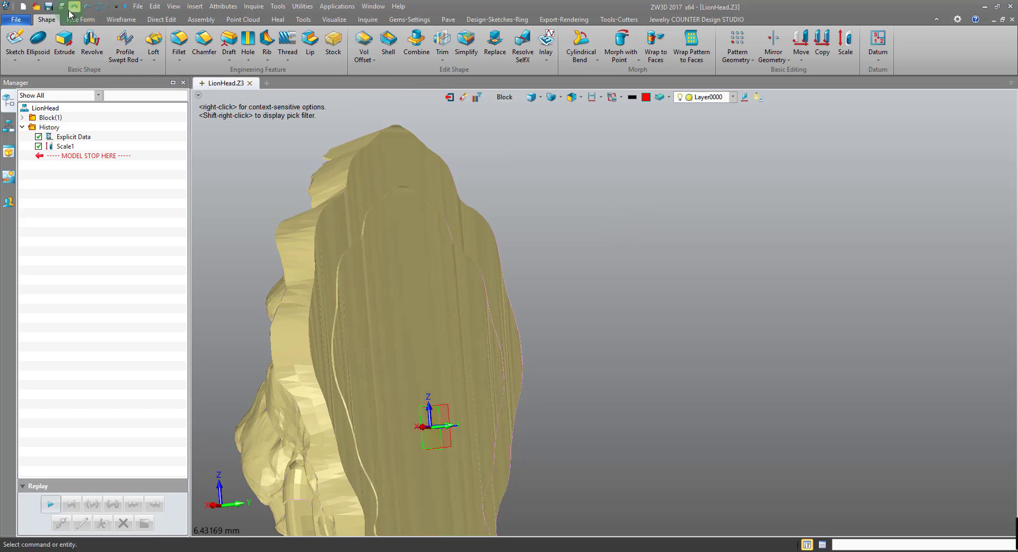
pyautogui.click(74, 7)
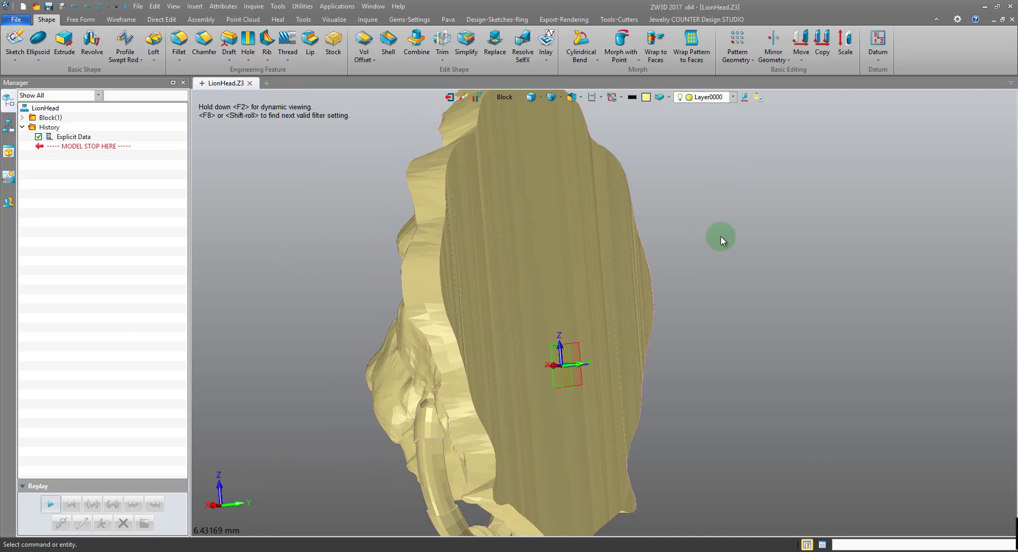
pyautogui.moveTo(721, 237); pyautogui.dragTo(783, 230, button='middle')
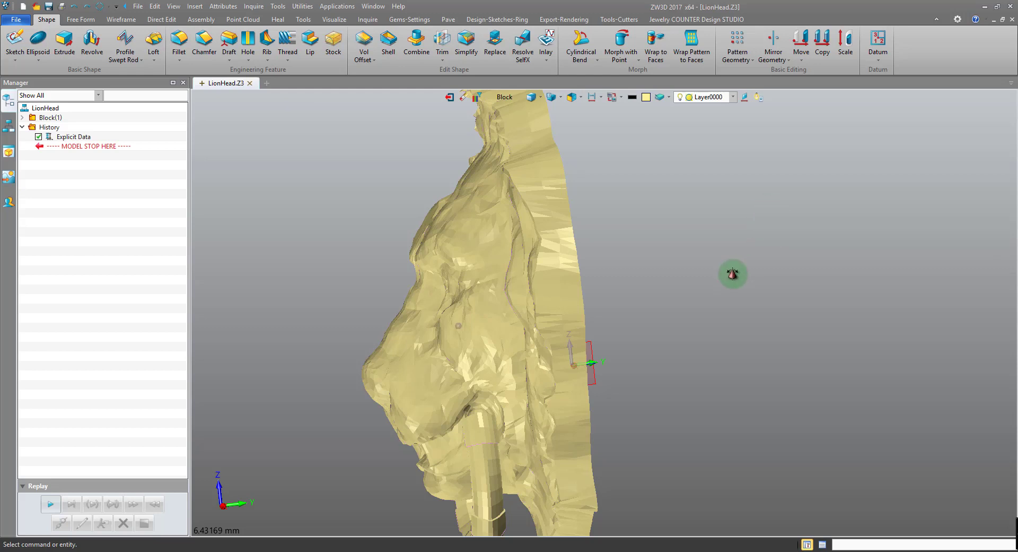
pyautogui.moveTo(732, 273); pyautogui.dragTo(704, 285, button='right')
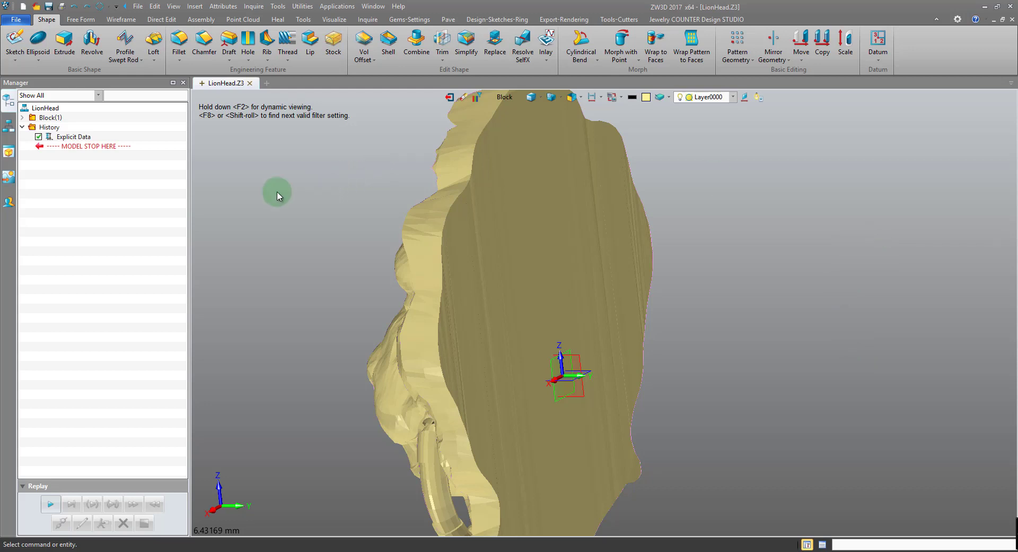
# Bring up the Point Cloud tools and check which command sets are enabled in the ribbon.
pyautogui.click(233, 22)
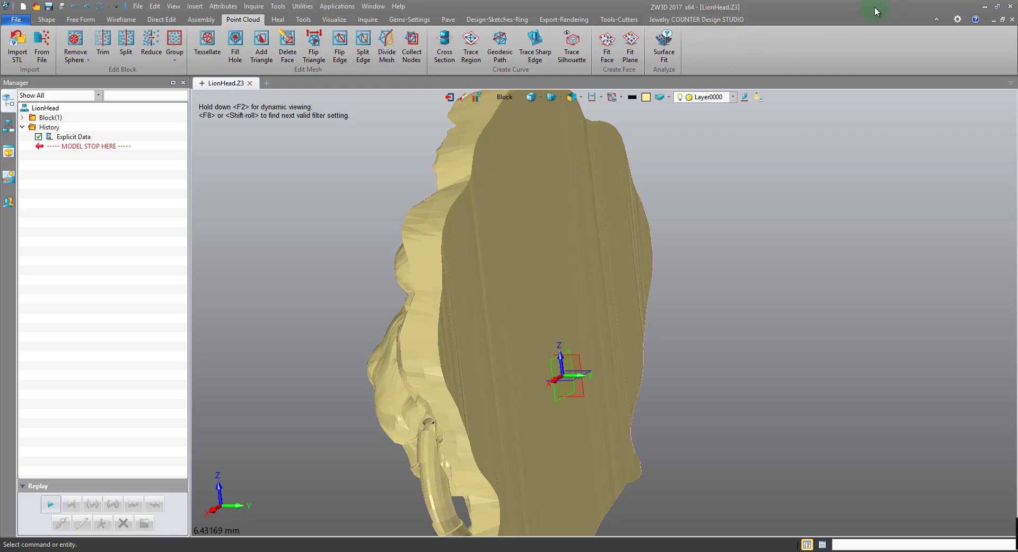
pyautogui.rightClick(882, 38)
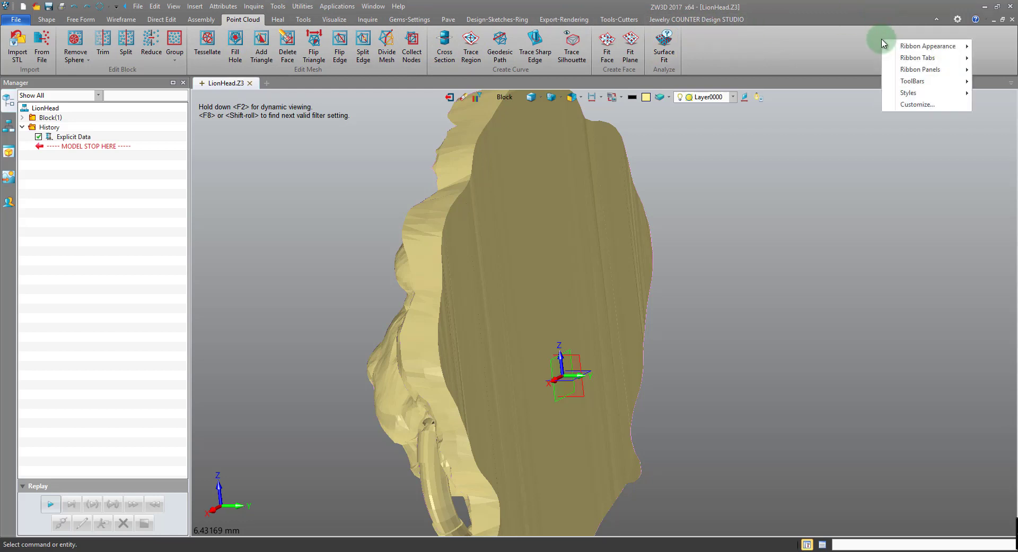
pyautogui.moveTo(906, 60)
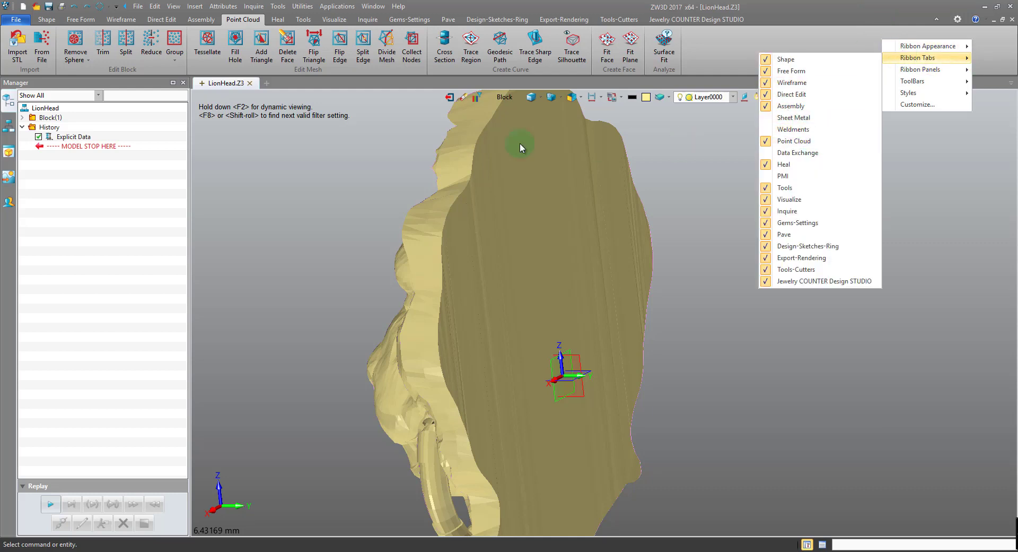
pyautogui.click(366, 148)
pyautogui.moveTo(359, 148)
pyautogui.mouseDown(button='right')
pyautogui.moveTo(437, 155)
pyautogui.moveTo(472, 215)
pyautogui.moveTo(363, 210)
pyautogui.mouseUp(button='right')
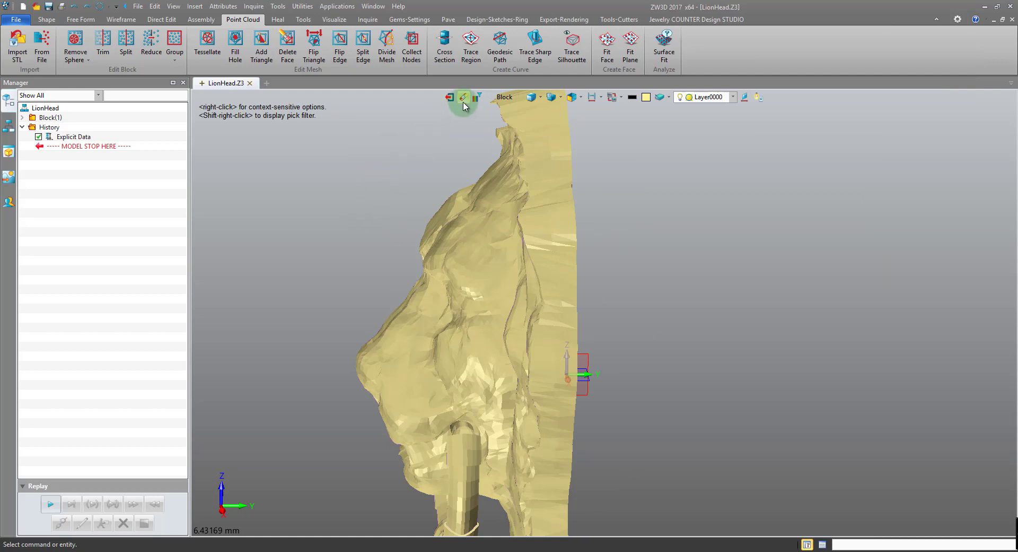
# Create a cross section of the LionHead STL model with the YZ datum plane.
pyautogui.click(445, 43)
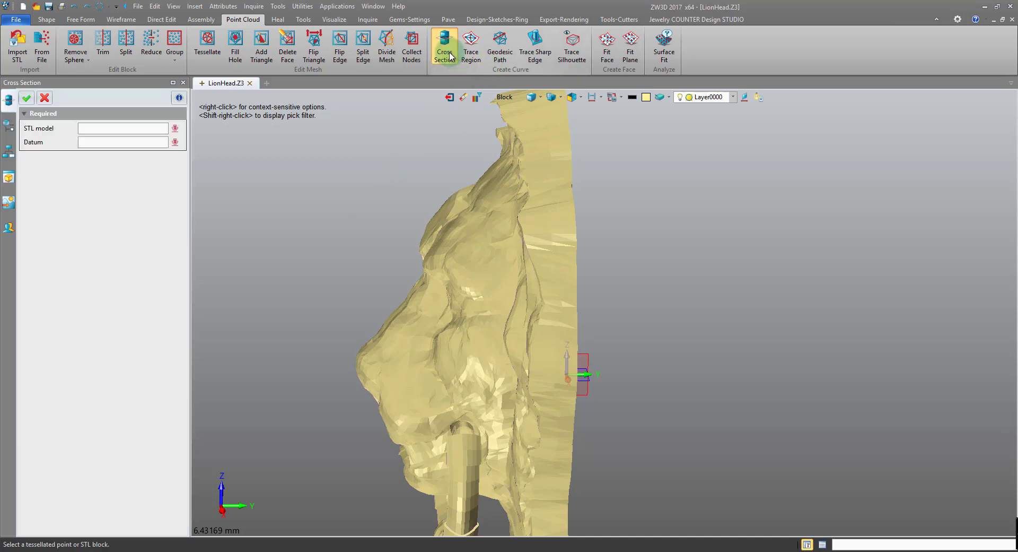
pyautogui.click(545, 227)
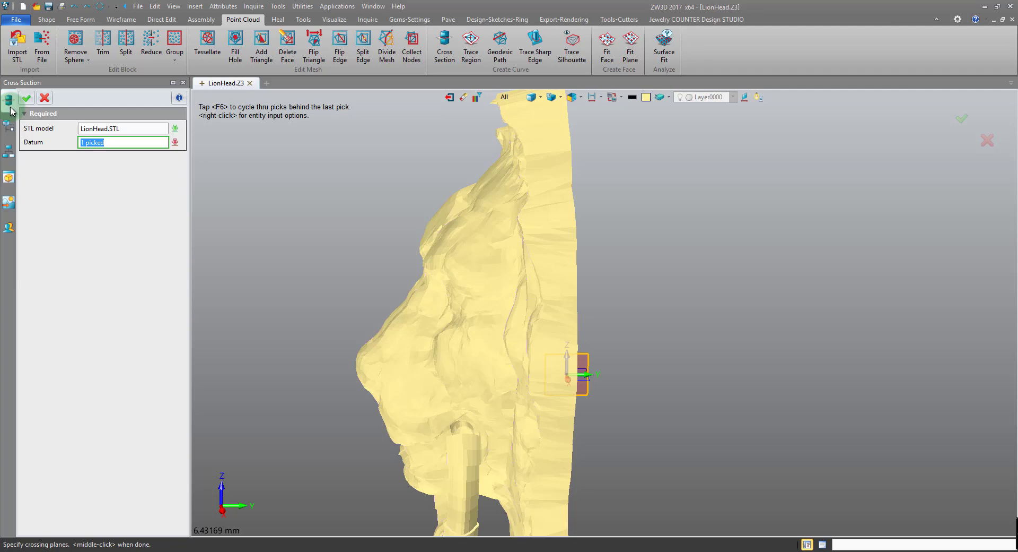
pyautogui.click(26, 98)
pyautogui.moveTo(338, 206); pyautogui.dragTo(554, 163, button='middle')
# Hide the lion head block and examine the section curves of its side profile.
pyautogui.rightClick(553, 167)
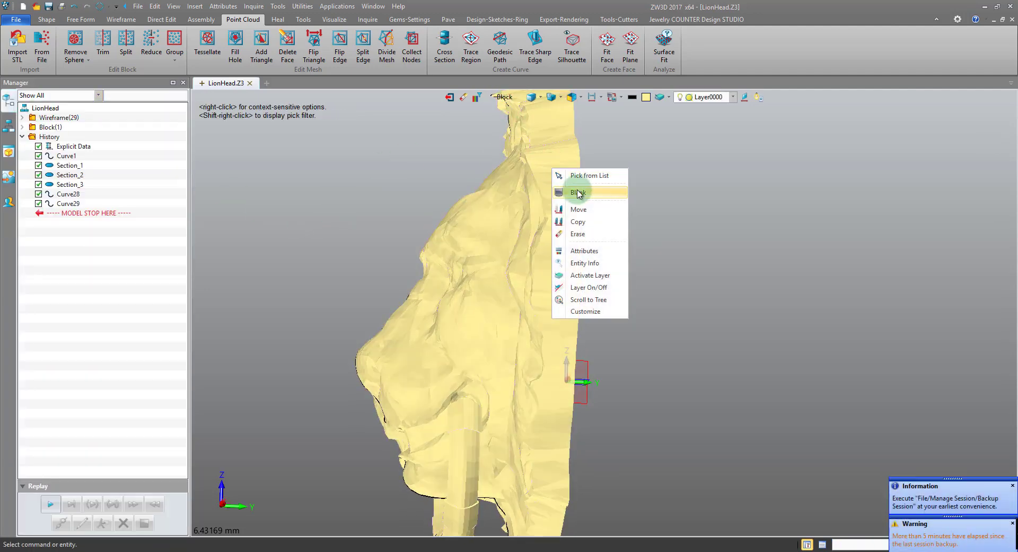
pyautogui.click(598, 192)
pyautogui.scroll(2, 529, 288)
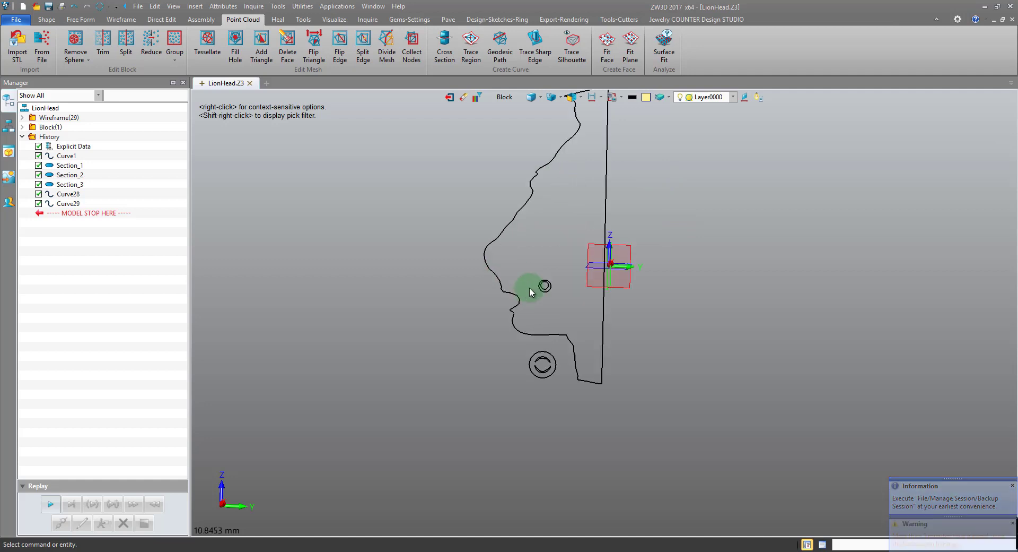
pyautogui.scroll(2, 572, 149)
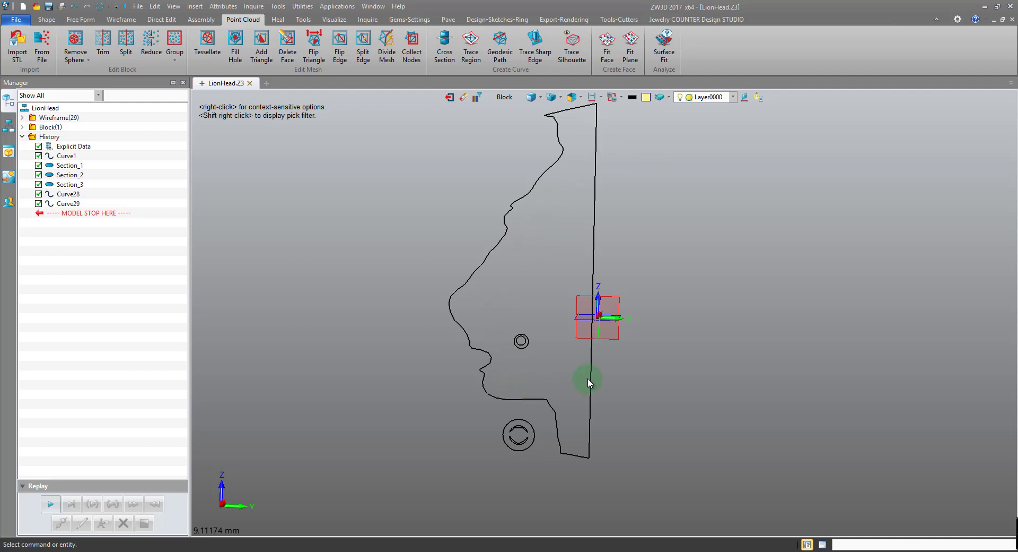
# Undo the hiding of the block and the cross section.
pyautogui.click(74, 7)
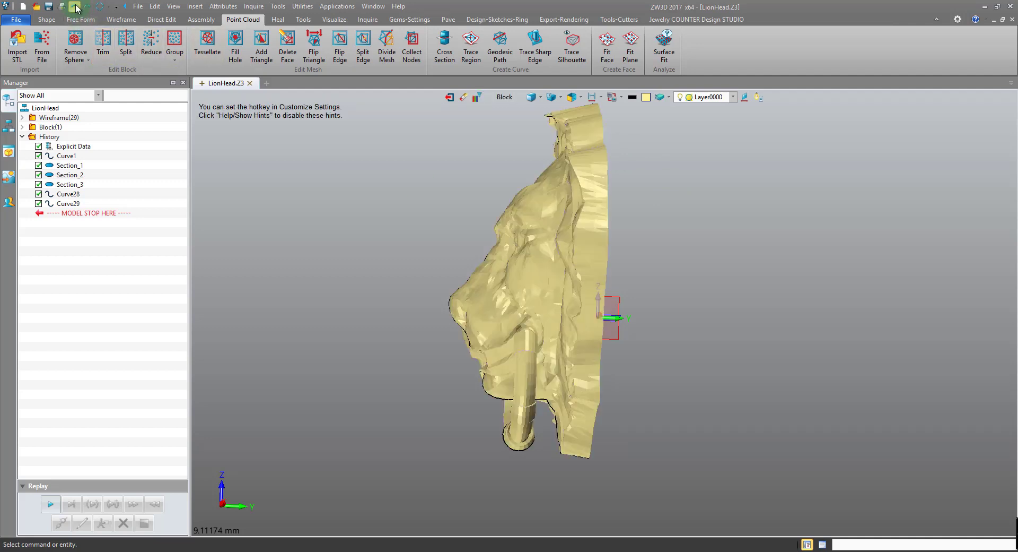
pyautogui.click(75, 7)
# Start a new sketch on the YZ datum plane, keeping the default orientation.
pyautogui.rightClick(751, 185)
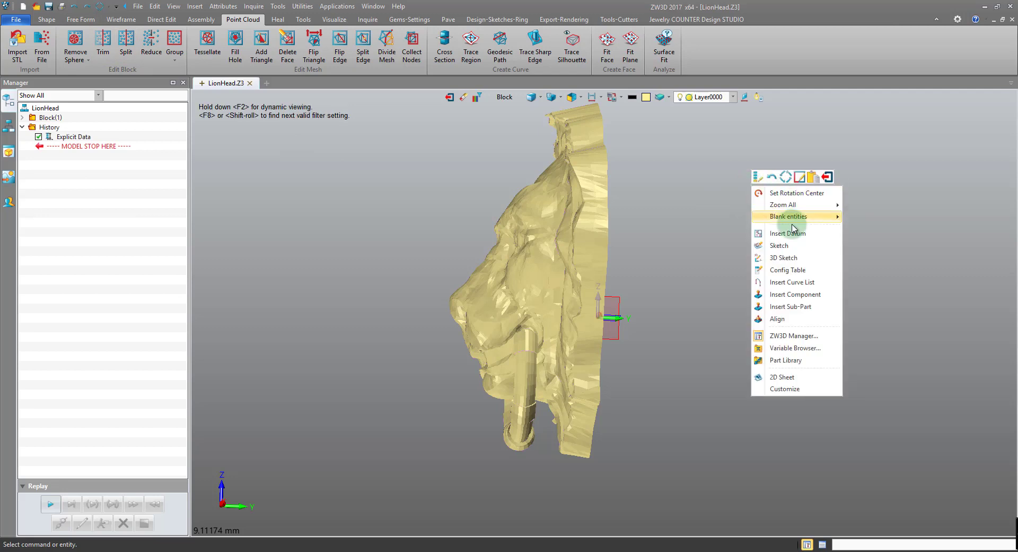
pyautogui.click(796, 247)
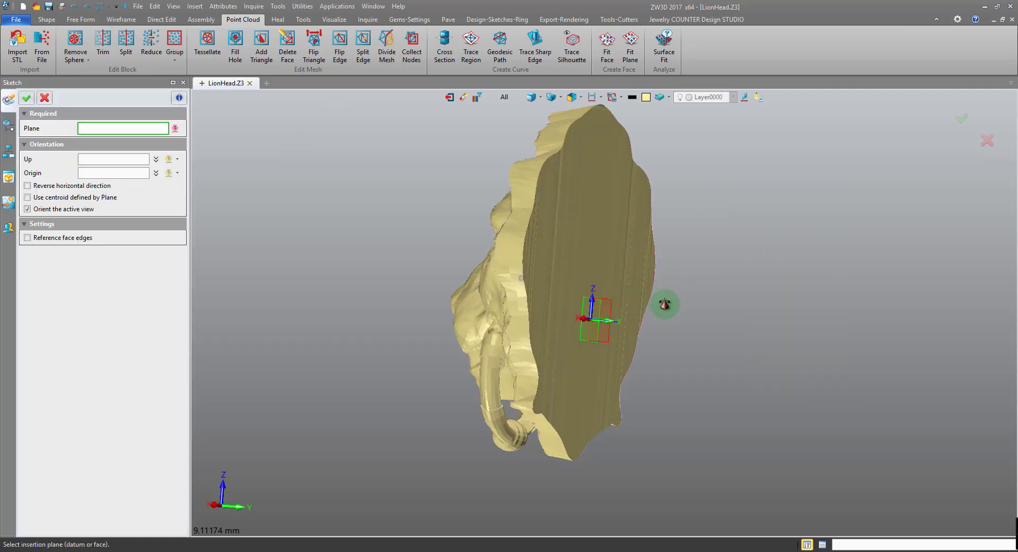
pyautogui.click(618, 306)
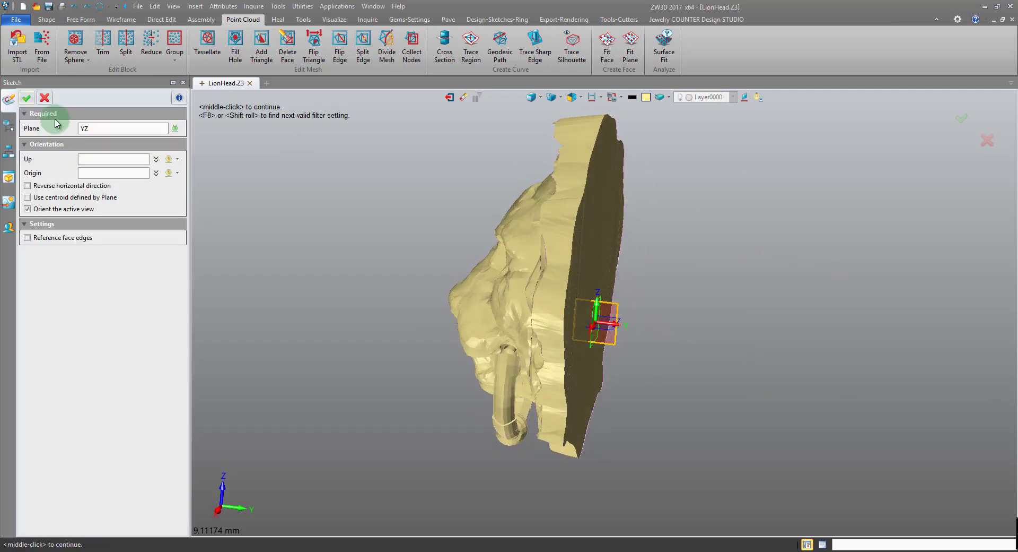
pyautogui.click(28, 98)
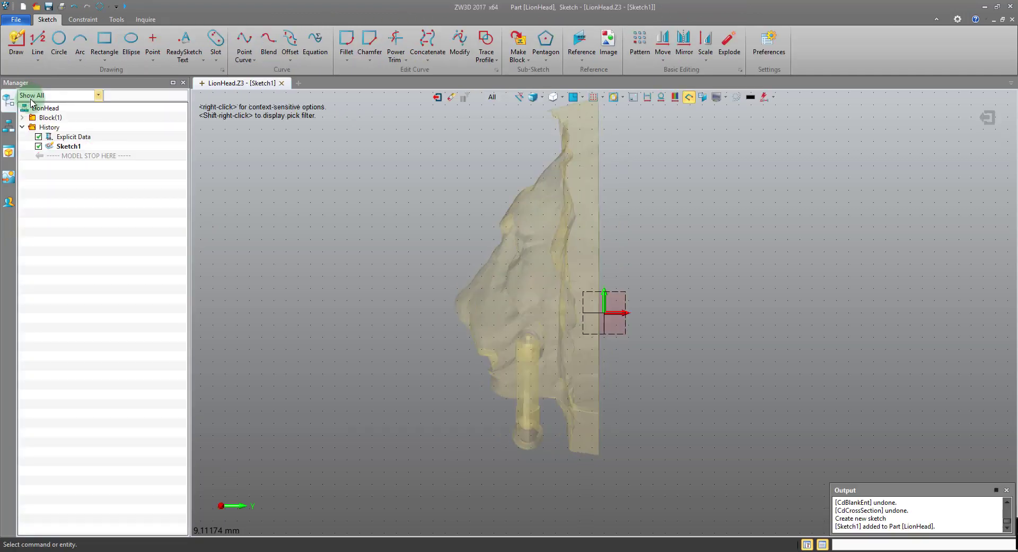
# Draw an open degree 3 curve through five points inside the lion head's side profile, both ends past the back face, and finish the sketch.
pyautogui.click(244, 43)
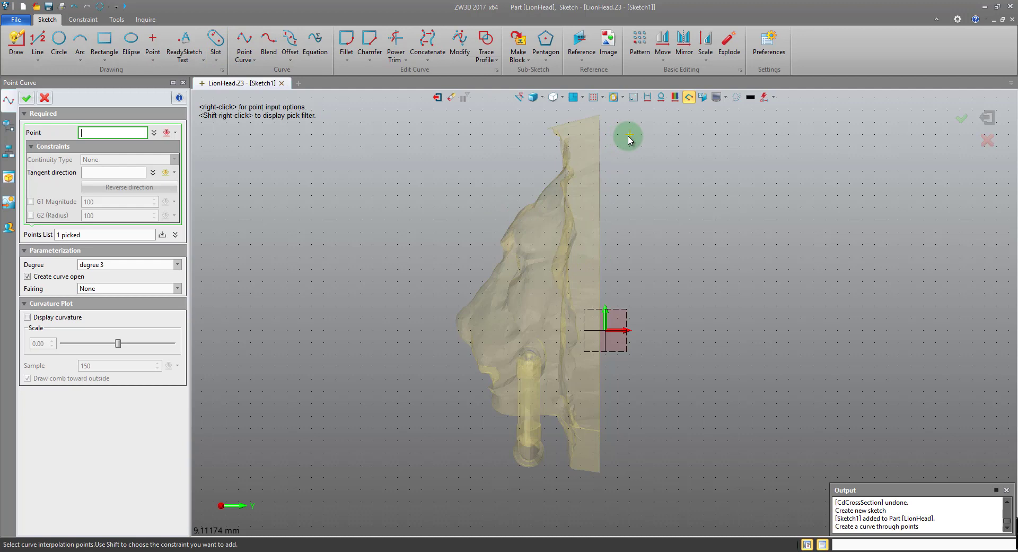
pyautogui.click(572, 202)
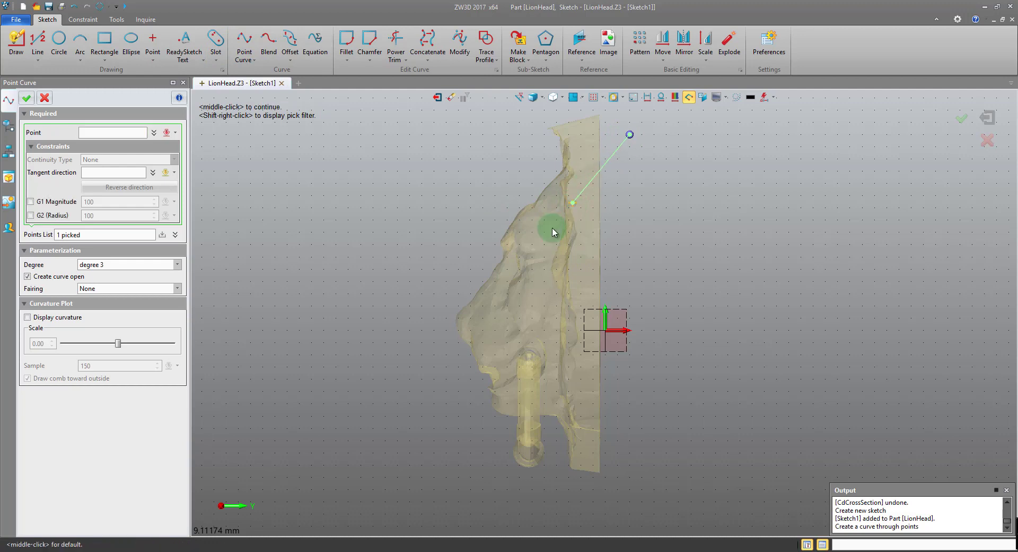
pyautogui.click(514, 290)
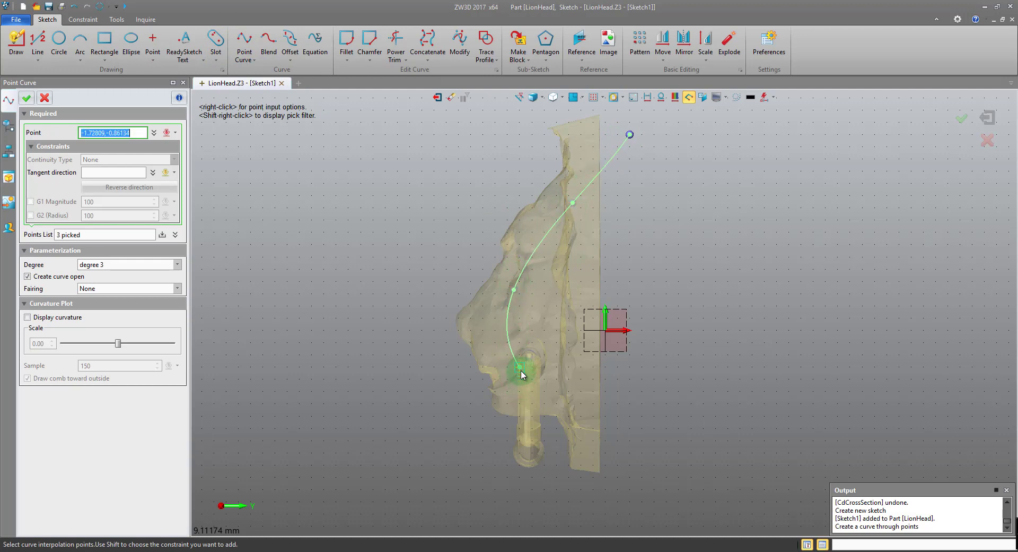
pyautogui.click(521, 368)
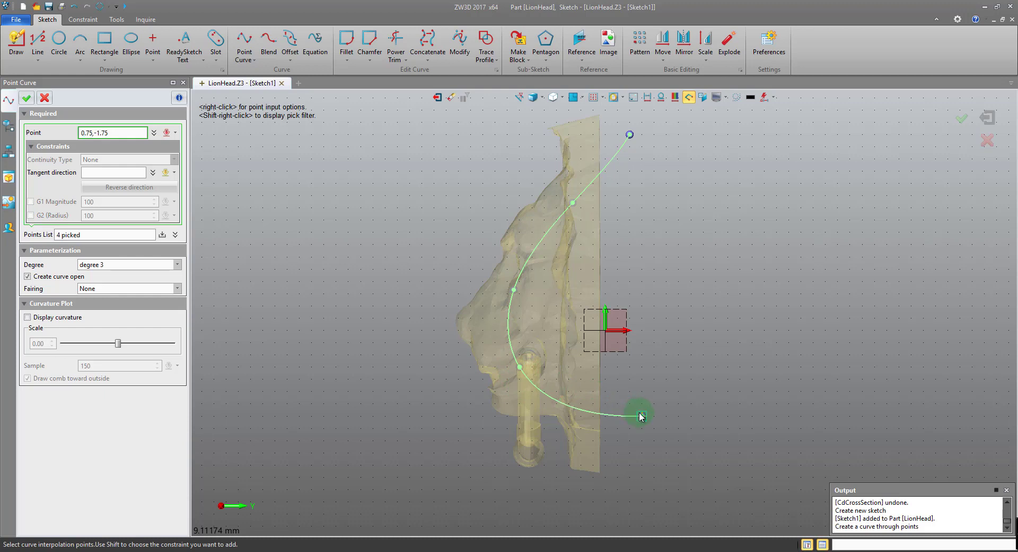
pyautogui.middleClick(724, 358)
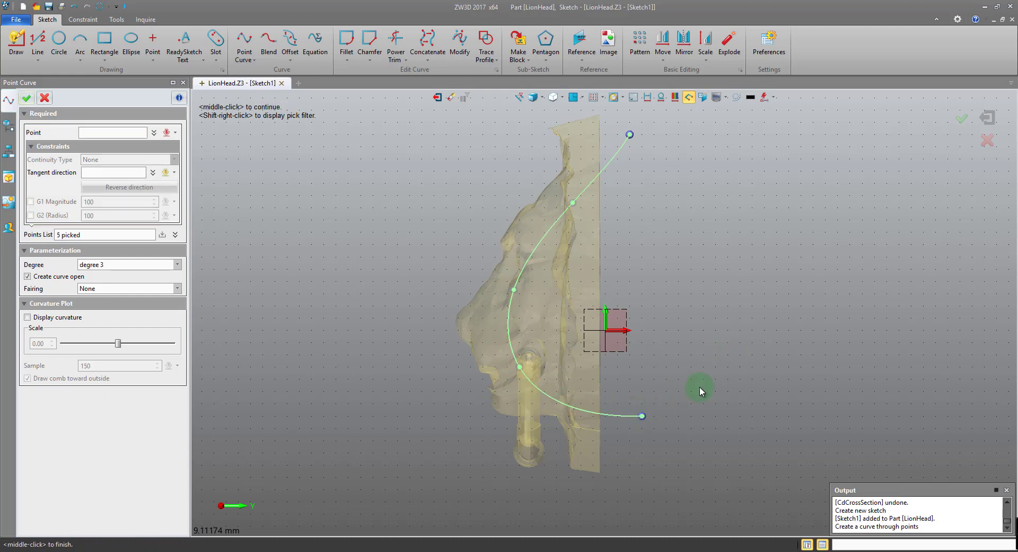
pyautogui.middleClick(643, 412)
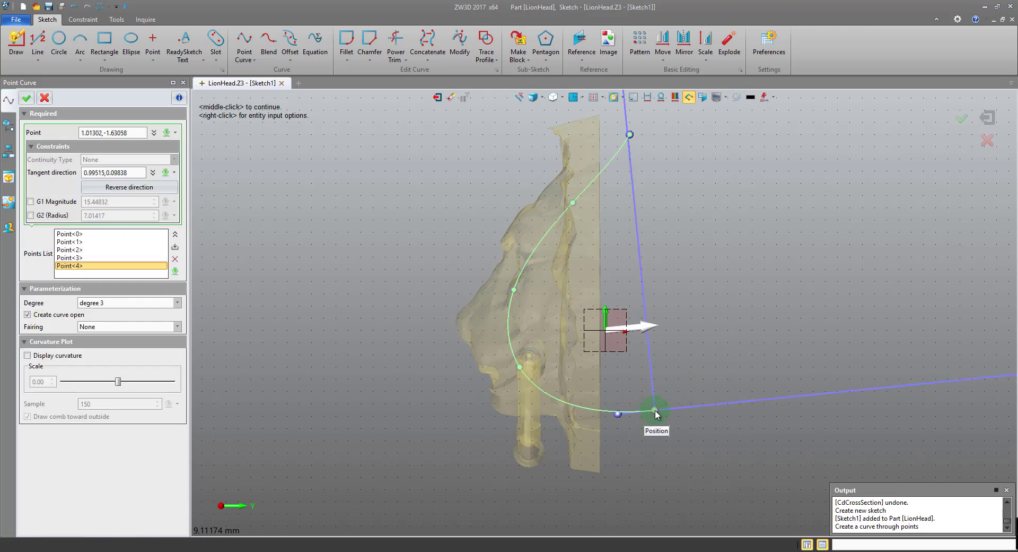
pyautogui.click(26, 98)
pyautogui.click(437, 97)
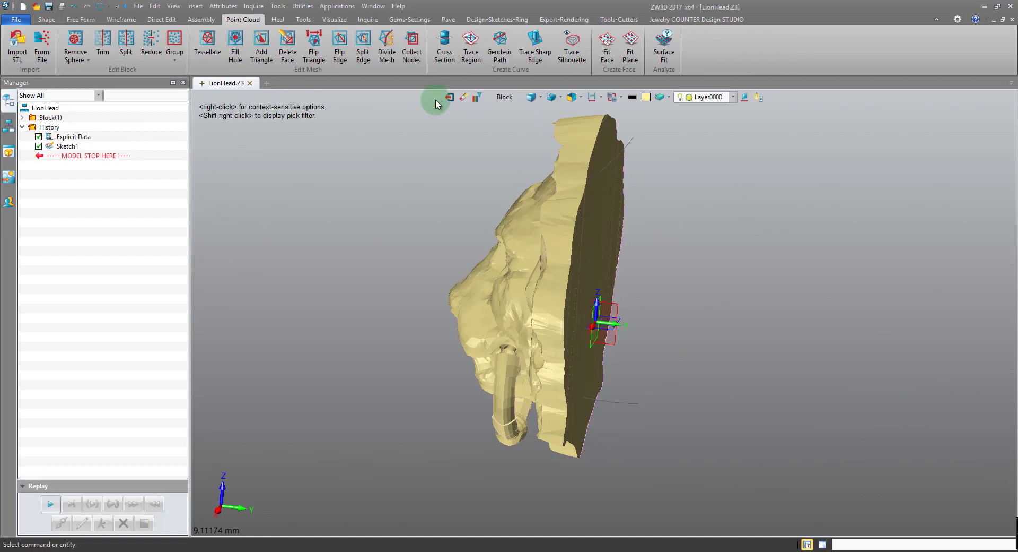
# Start a second sketch on the XY datum plane.
pyautogui.rightClick(684, 147)
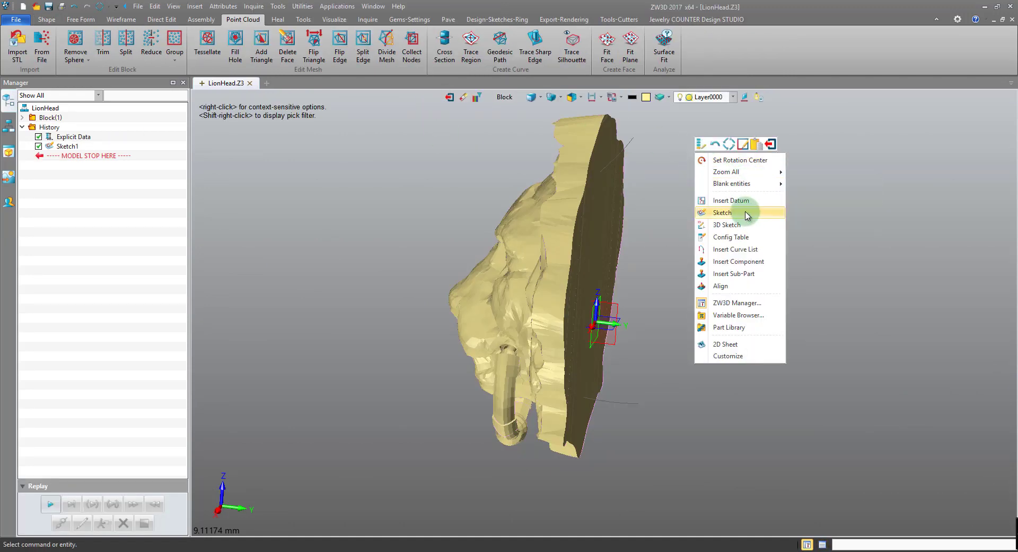
pyautogui.click(746, 212)
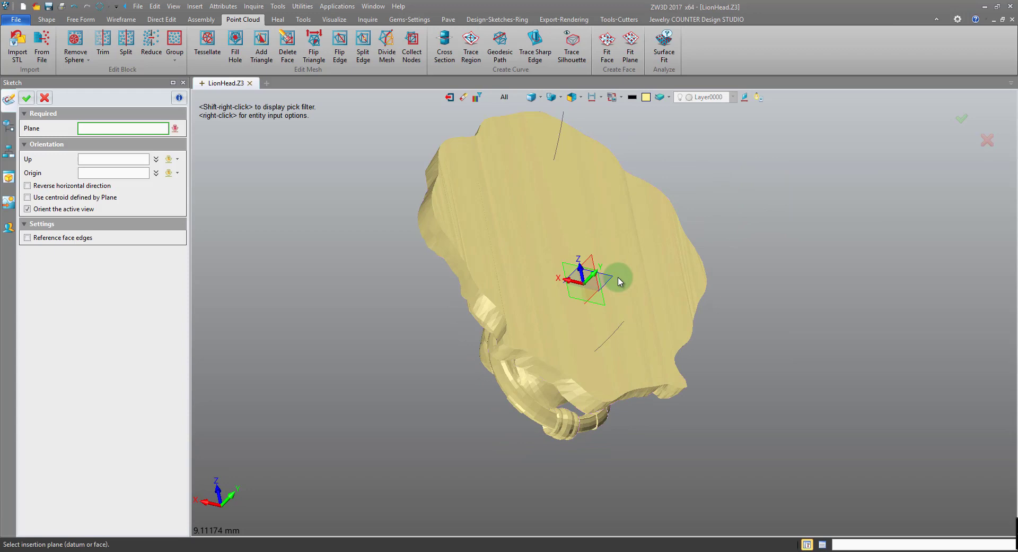
pyautogui.click(26, 97)
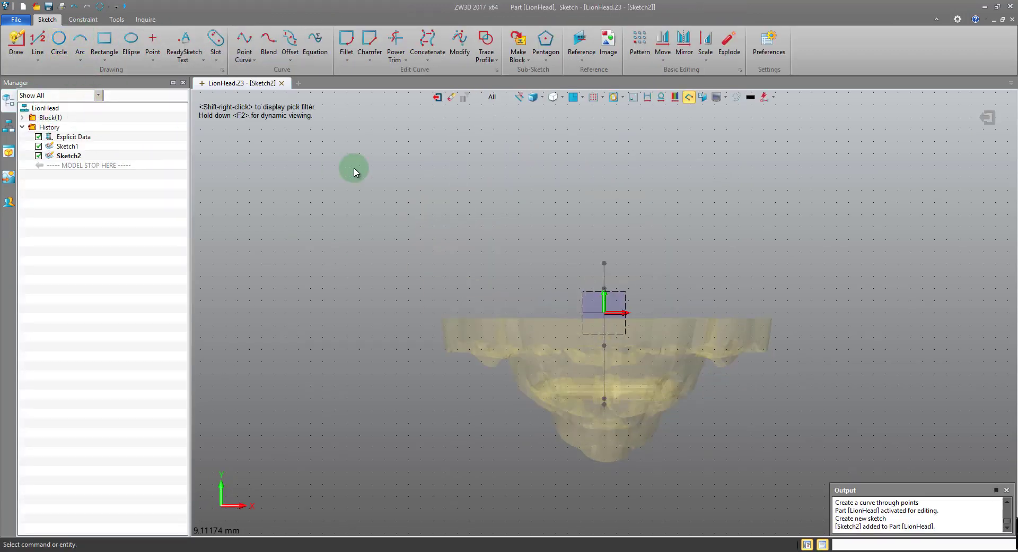
# Add a construction reference point where the first sketch's curve intersects the XY sketch plane.
pyautogui.click(582, 38)
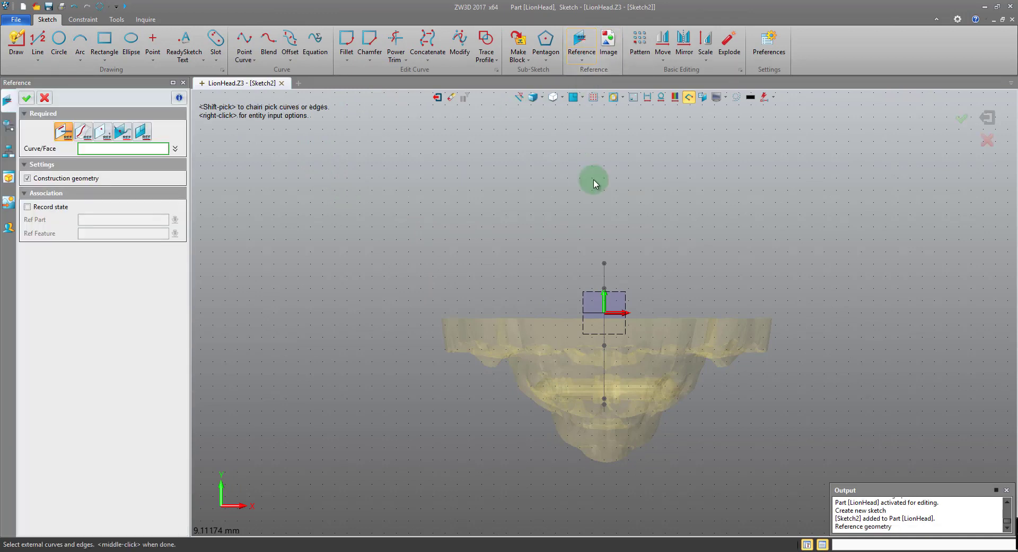
pyautogui.click(123, 131)
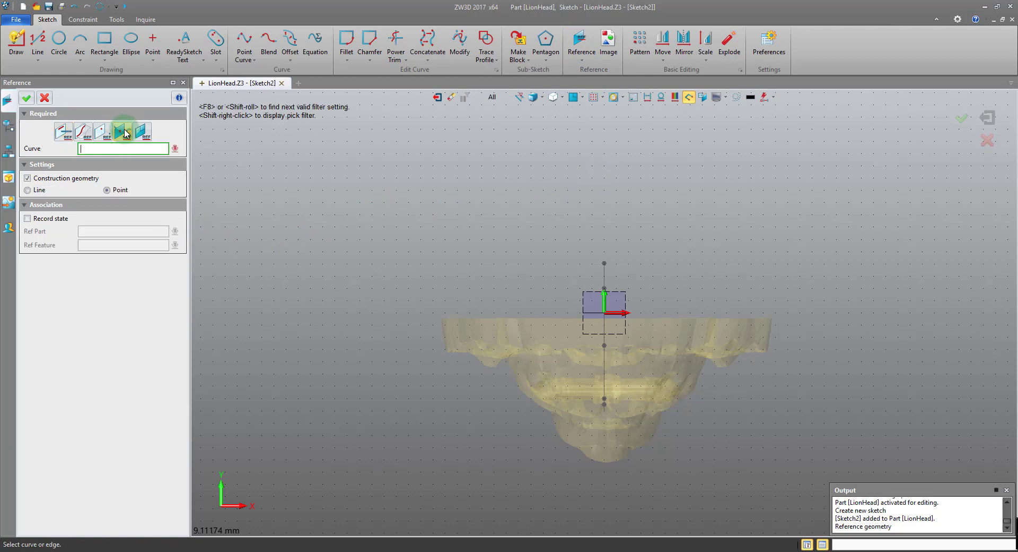
pyautogui.click(607, 375)
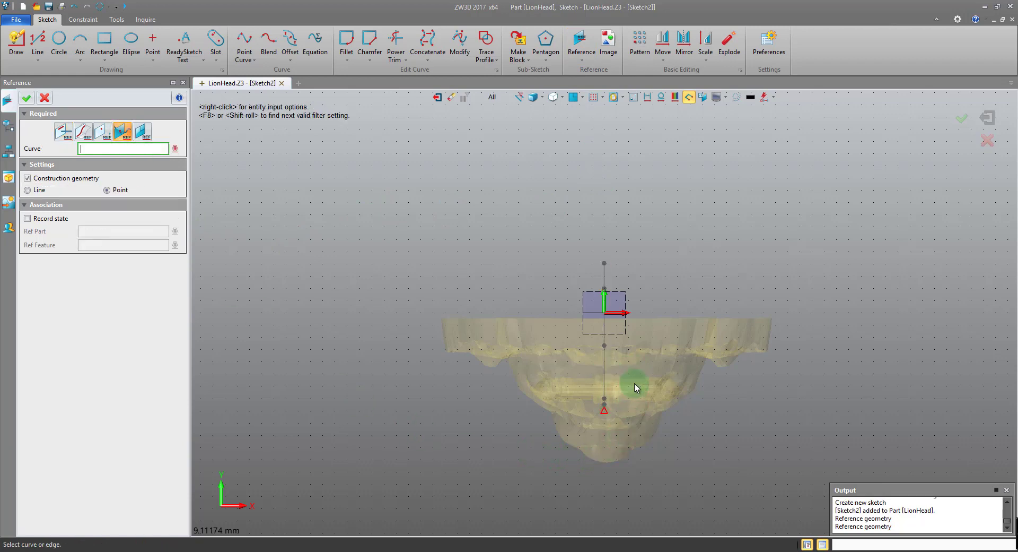
pyautogui.scroll(3, 609, 436)
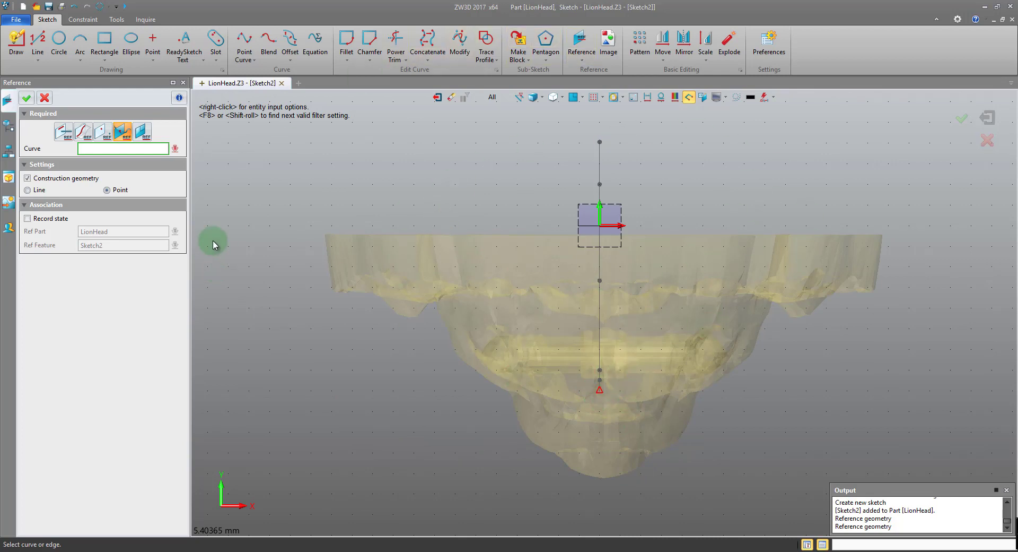
pyautogui.click(26, 98)
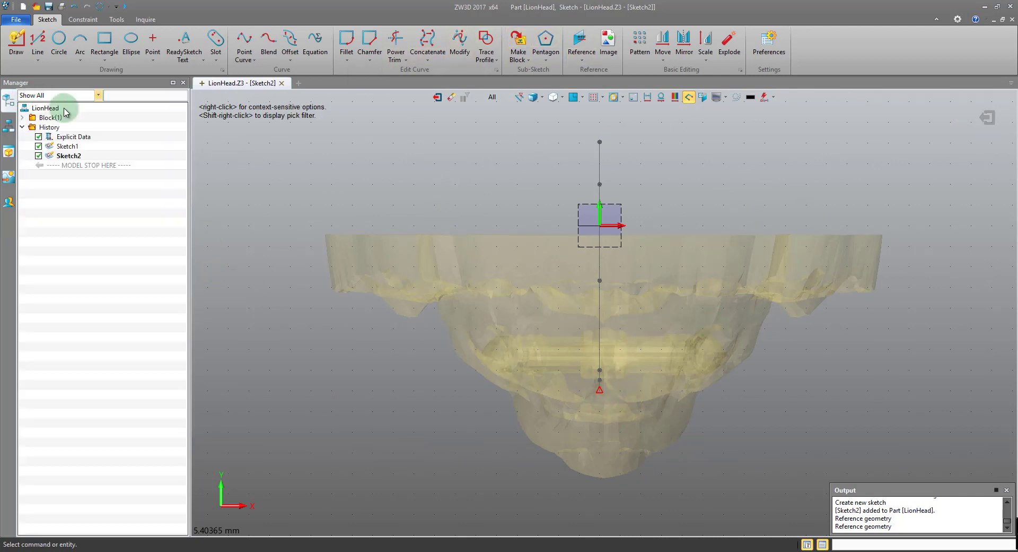
# Draw an open degree 3 curve through seven points inside the lion head, passing through the reference point with both ends past the back face.
pyautogui.click(245, 38)
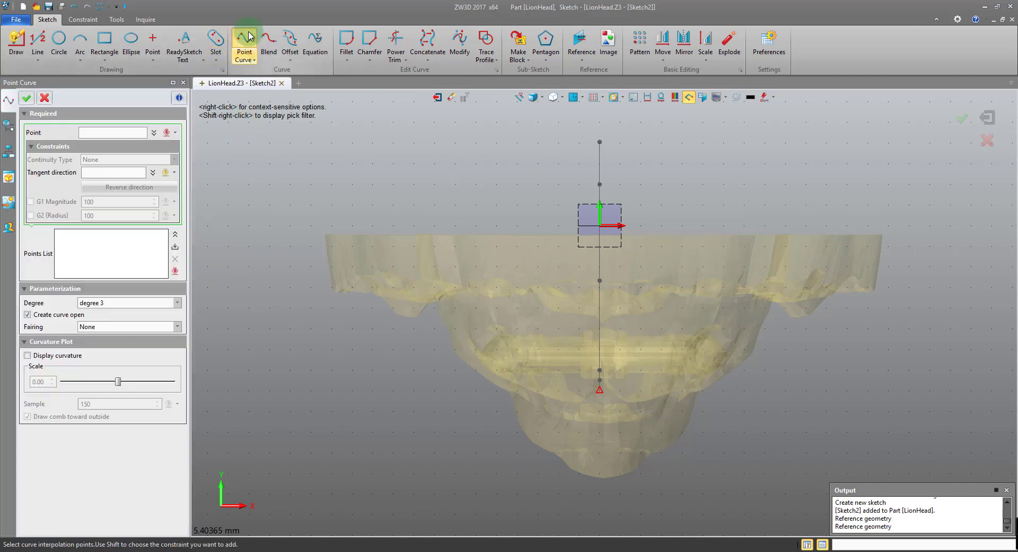
pyautogui.click(459, 154)
pyautogui.click(486, 272)
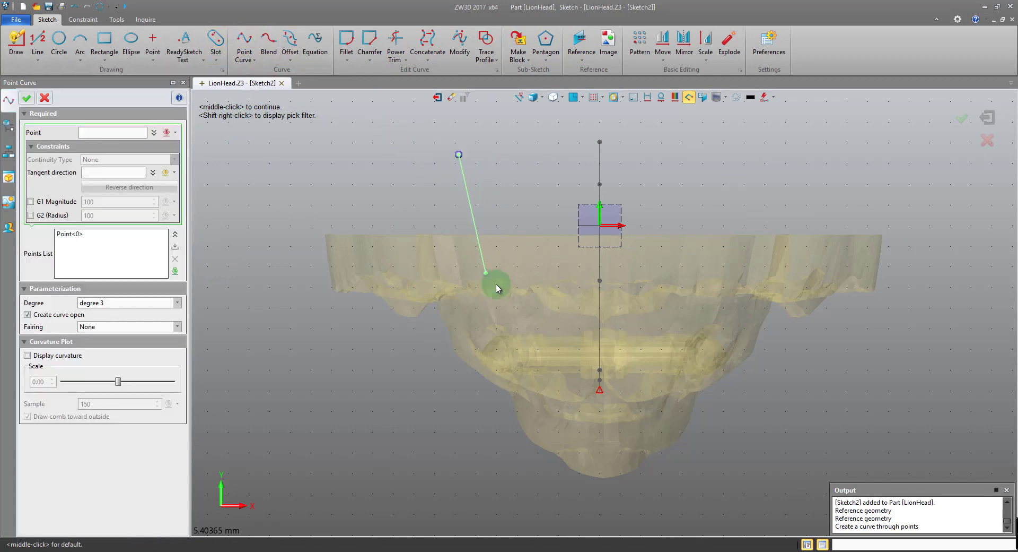
pyautogui.click(537, 349)
pyautogui.click(598, 393)
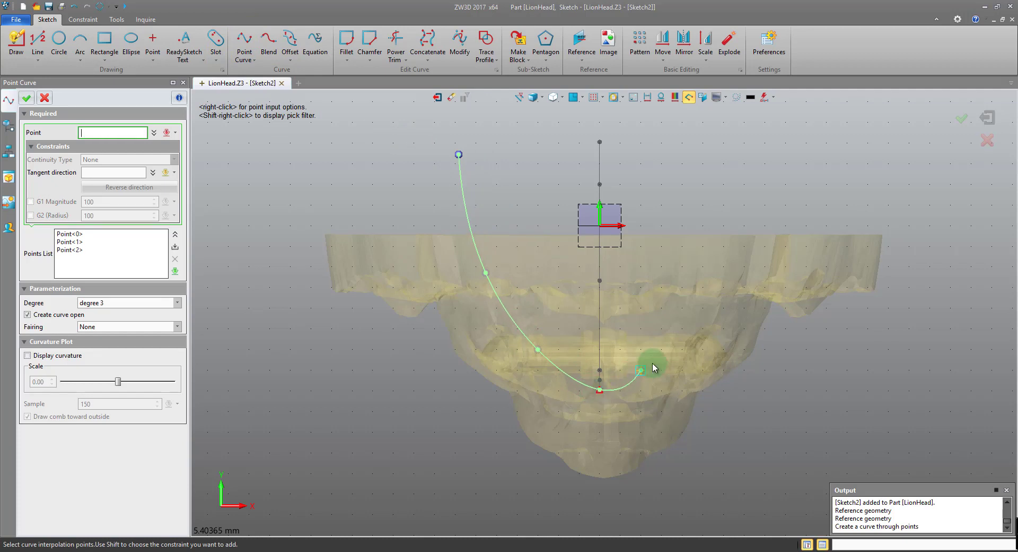
pyautogui.click(683, 349)
pyautogui.click(757, 153)
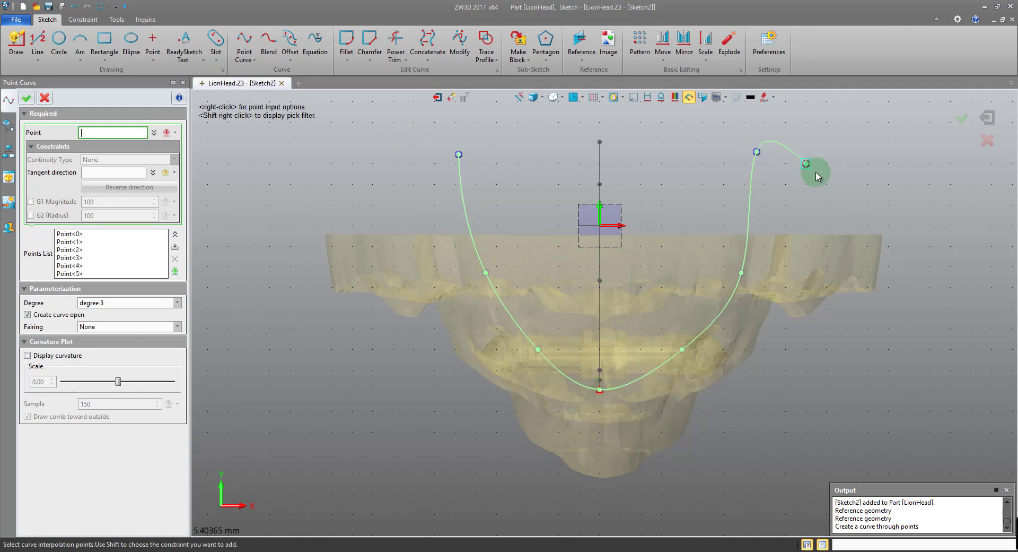
pyautogui.middleClick(836, 182)
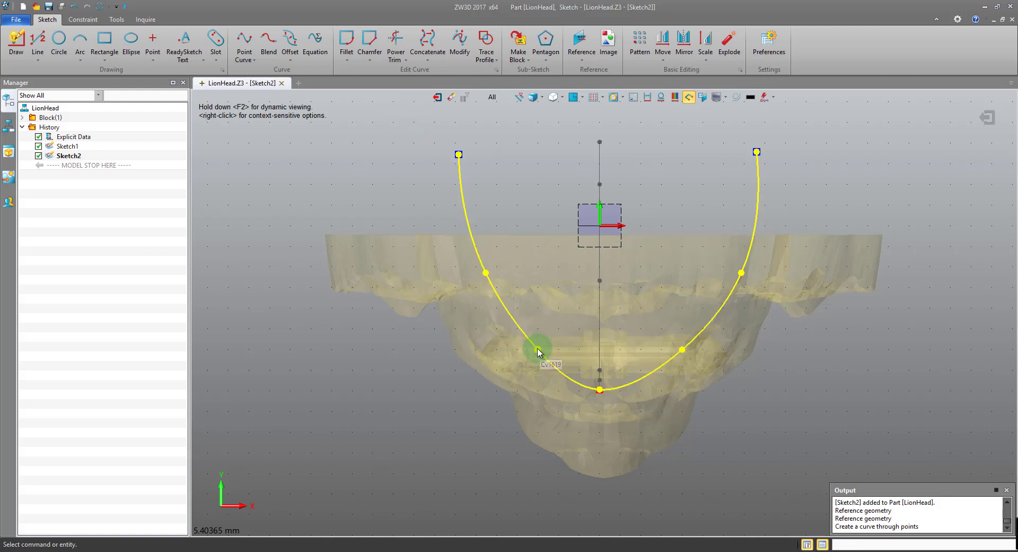
# Reshape the curve by moving its lower-left interpolation point up and its upper-right one inward, and finish the sketch.
pyautogui.scroll(3, 528, 328)
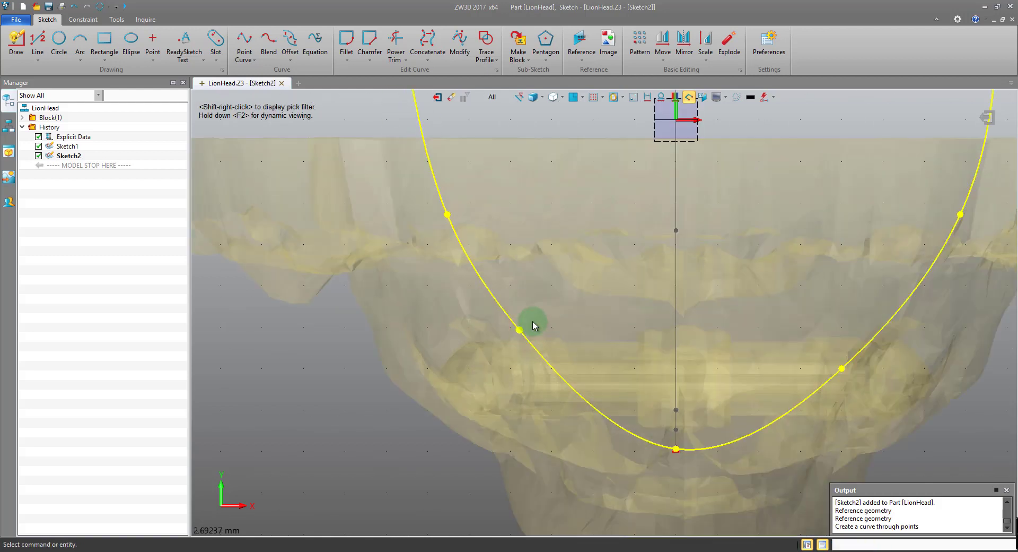
pyautogui.scroll(-3, 533, 325)
pyautogui.scroll(2, 525, 330)
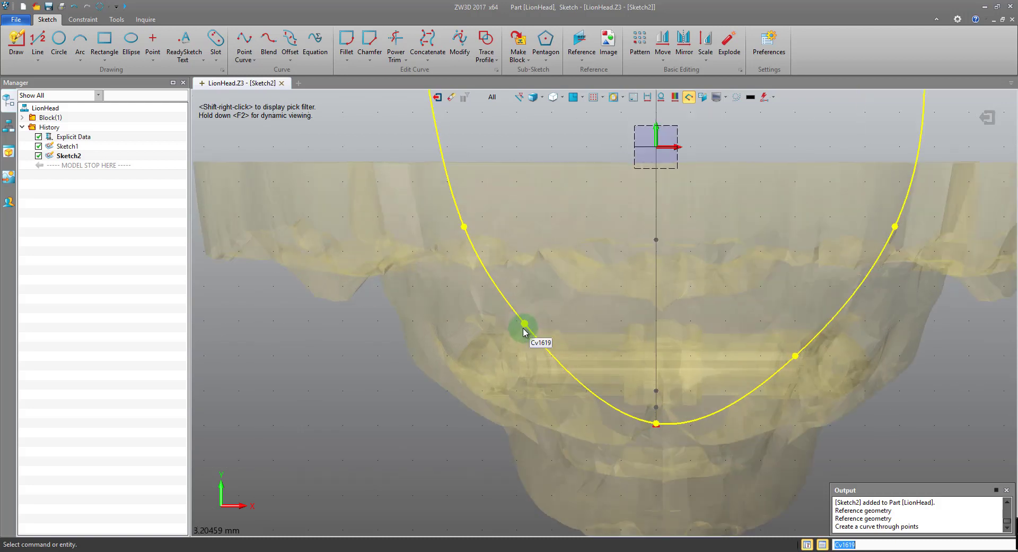
pyautogui.scroll(-3, 583, 315)
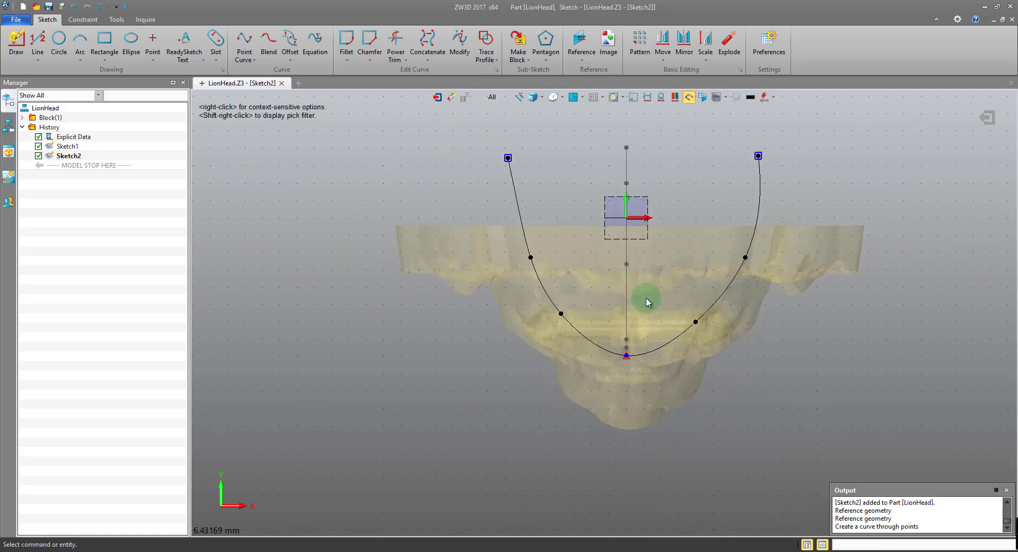
pyautogui.click(744, 258)
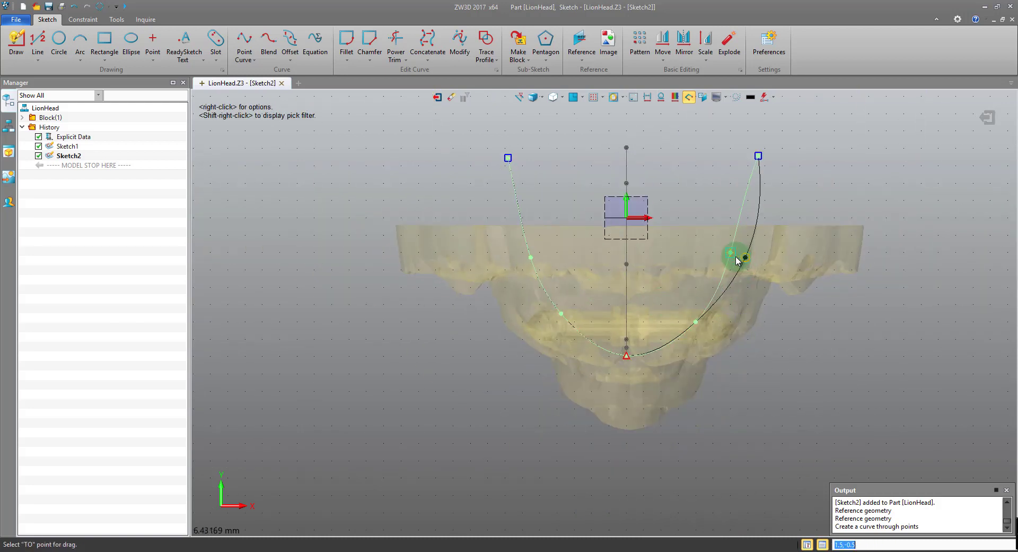
pyautogui.click(736, 257)
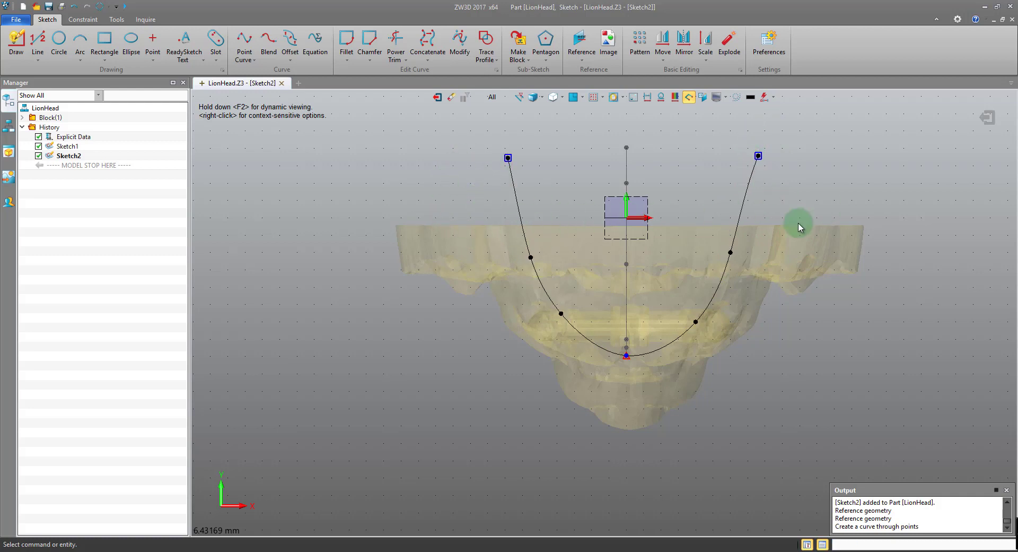
pyautogui.click(434, 101)
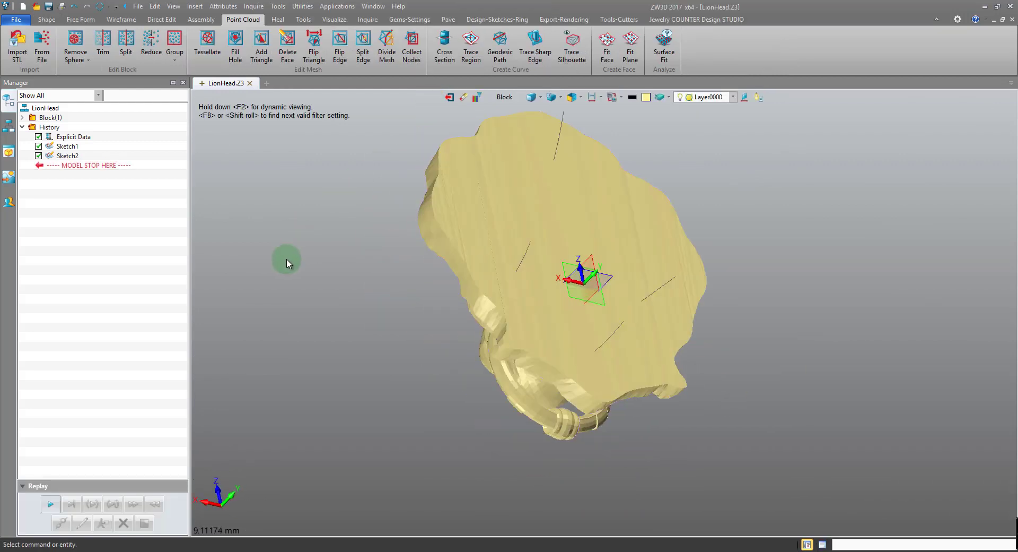
# Start a third sketch on the XZ datum plane with the default orientation.
pyautogui.rightClick(286, 262)
pyautogui.click(359, 321)
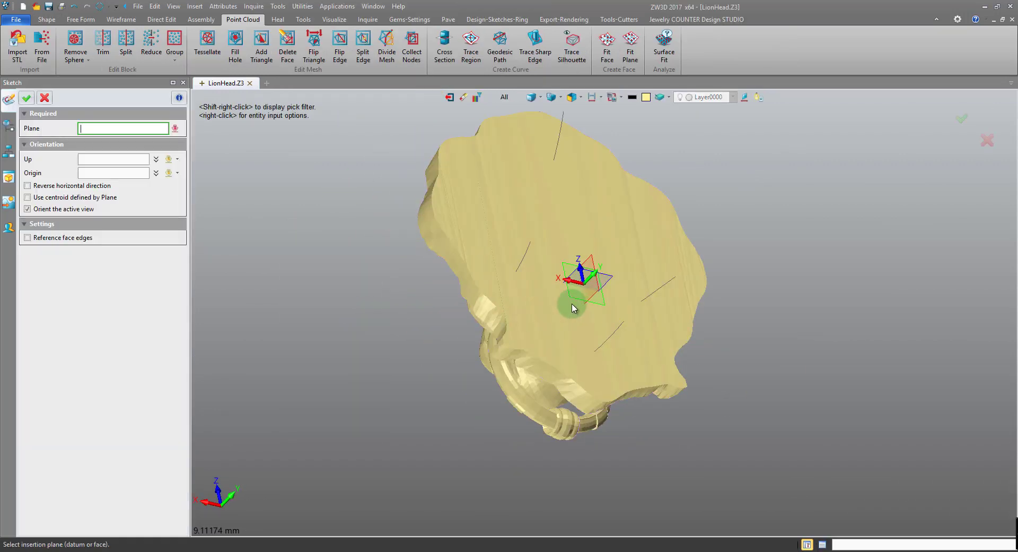
pyautogui.click(26, 97)
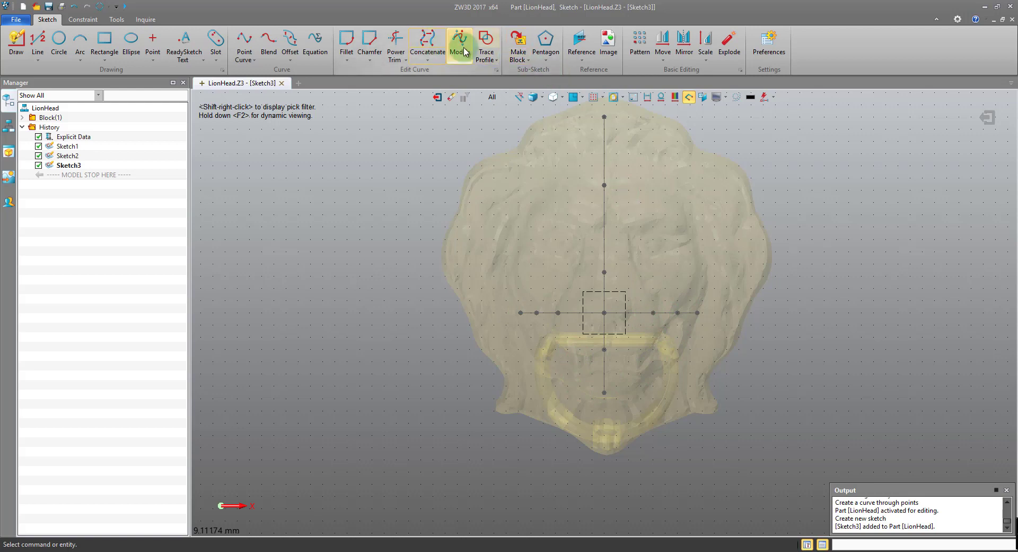
# Add construction reference points where the curves of the first two sketches intersect the XZ sketch plane.
pyautogui.click(588, 43)
pyautogui.click(606, 155)
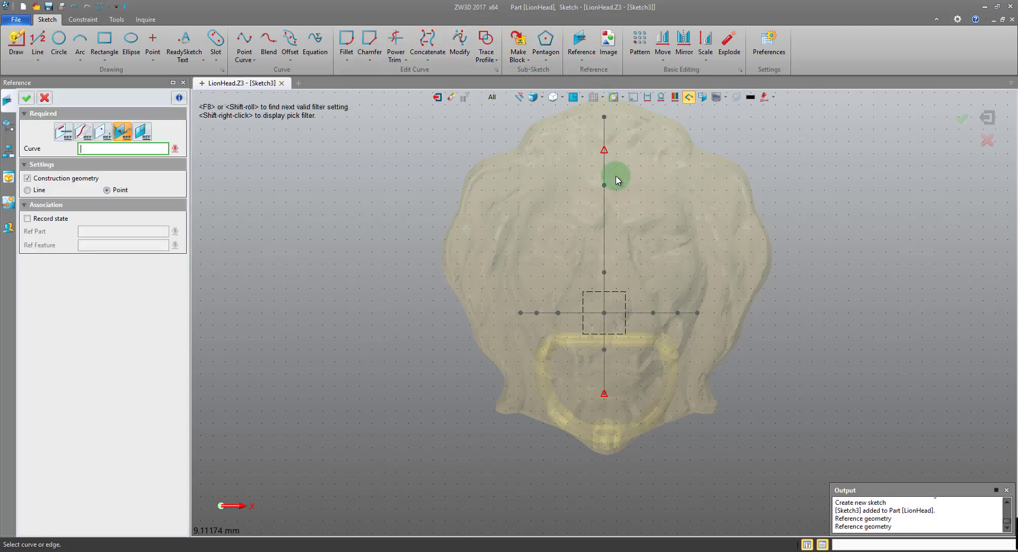
pyautogui.click(565, 316)
pyautogui.click(45, 97)
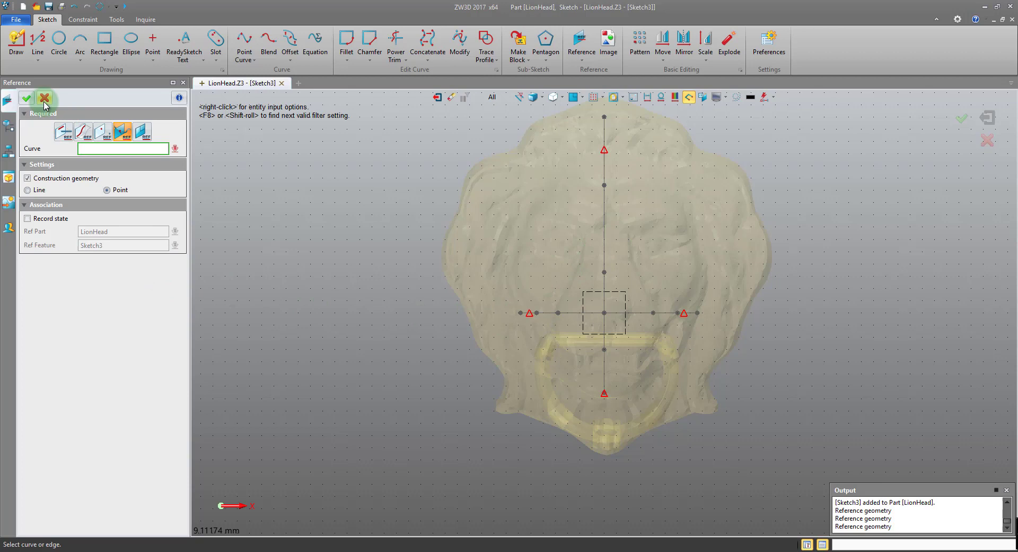
# Draw a closed degree 3 curve through the four reference points and finish the sketch.
pyautogui.click(244, 40)
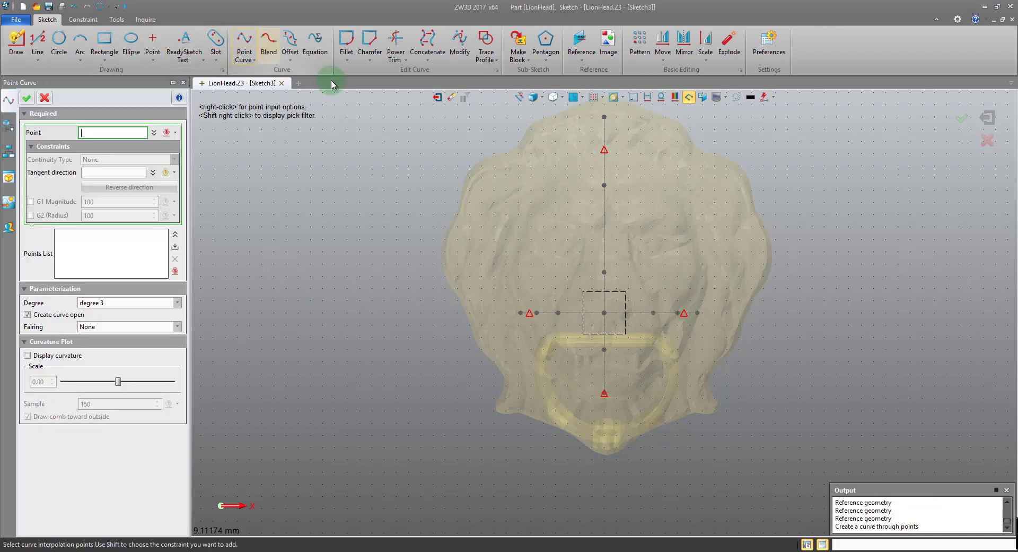
pyautogui.click(605, 151)
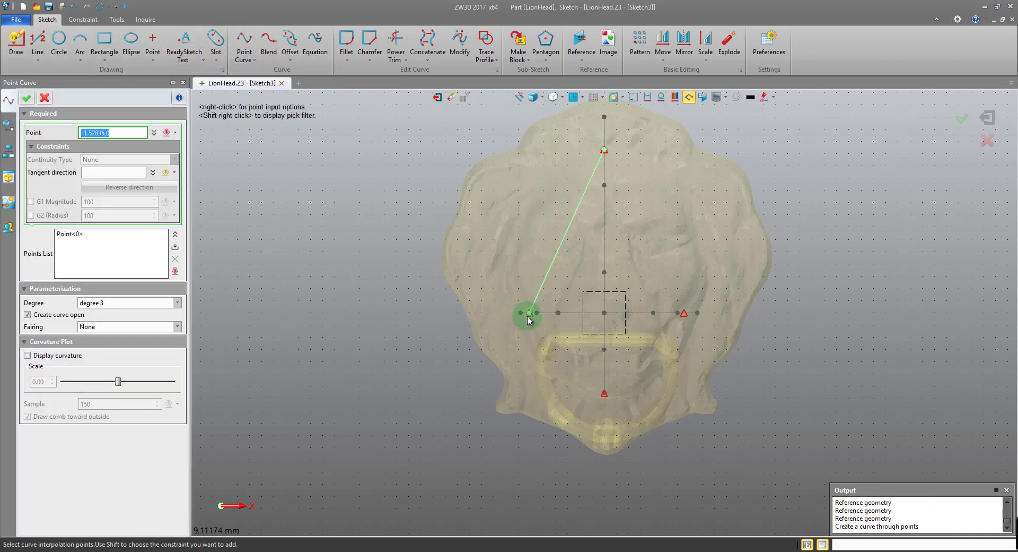
pyautogui.click(529, 313)
pyautogui.click(606, 394)
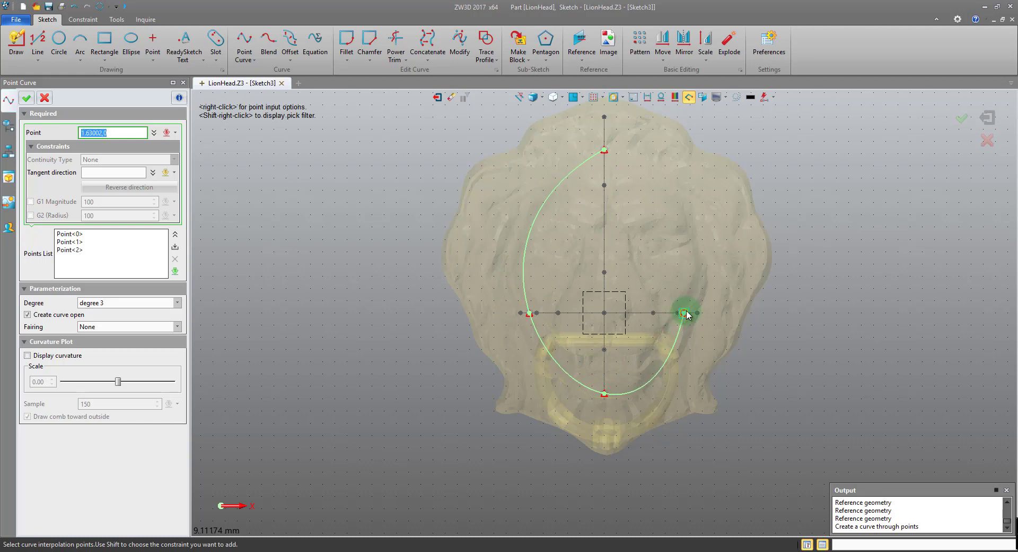
pyautogui.click(684, 313)
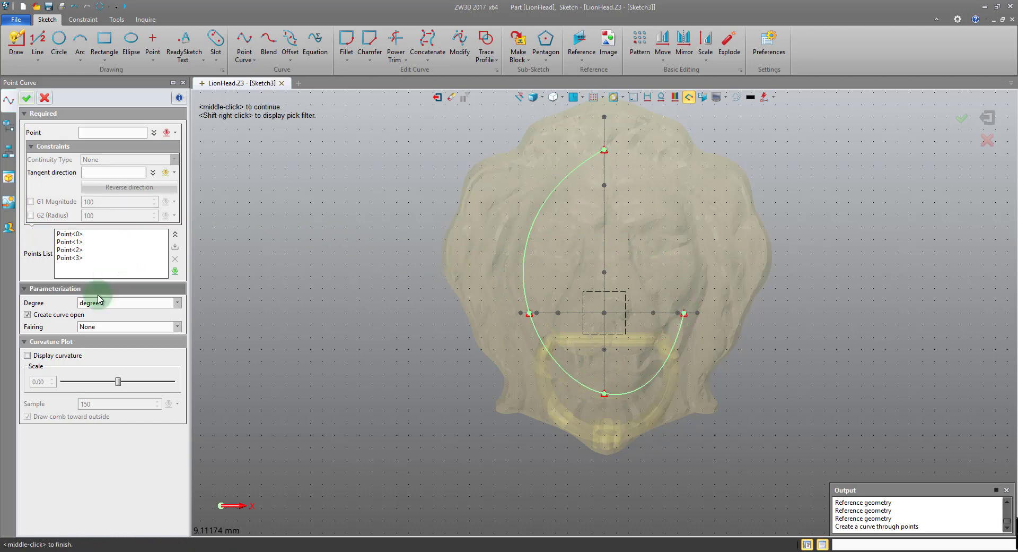
pyautogui.click(61, 316)
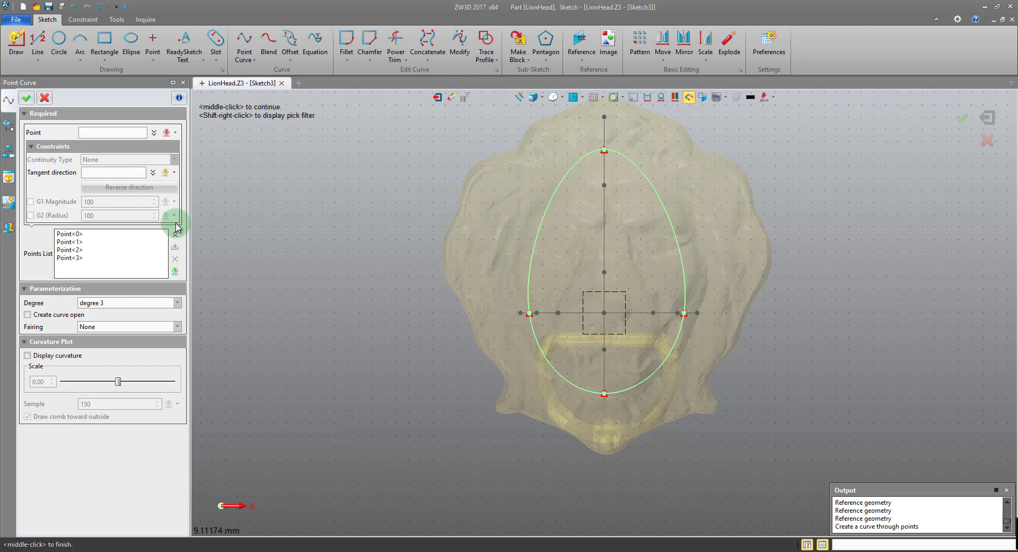
pyautogui.click(26, 98)
pyautogui.moveTo(503, 209); pyautogui.dragTo(509, 165, button='right')
pyautogui.click(435, 99)
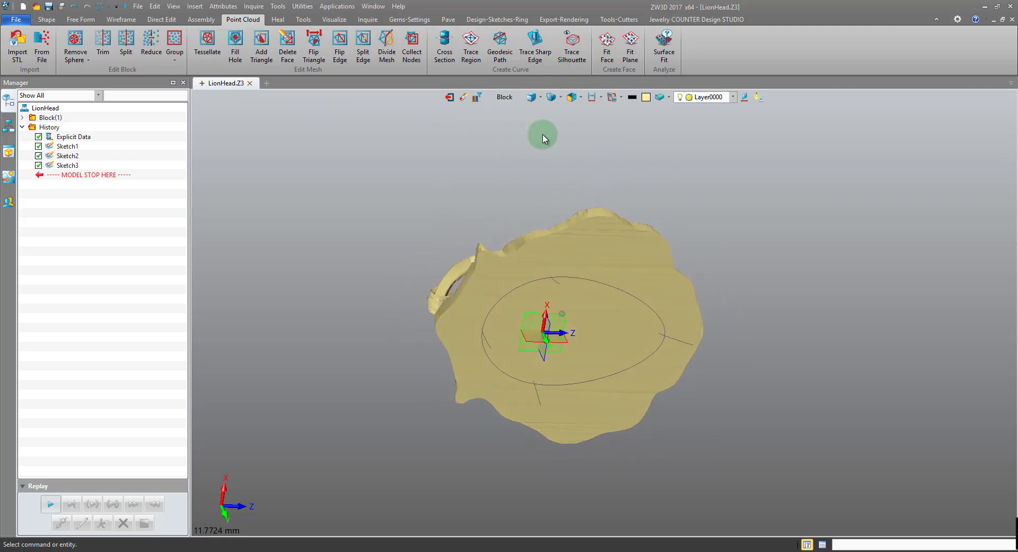
# Hide the lion head mesh block.
pyautogui.rightClick(628, 231)
pyautogui.click(654, 255)
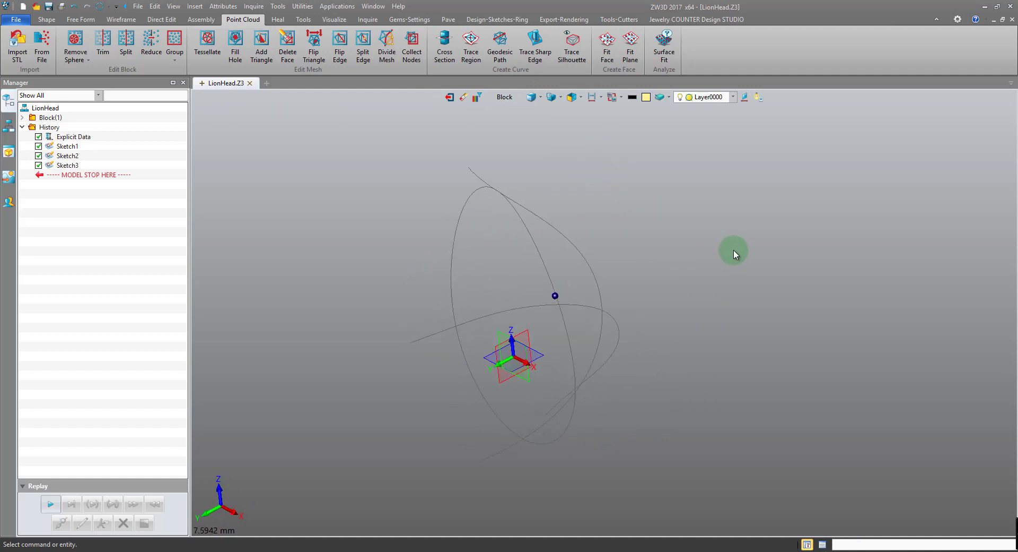
pyautogui.click(75, 21)
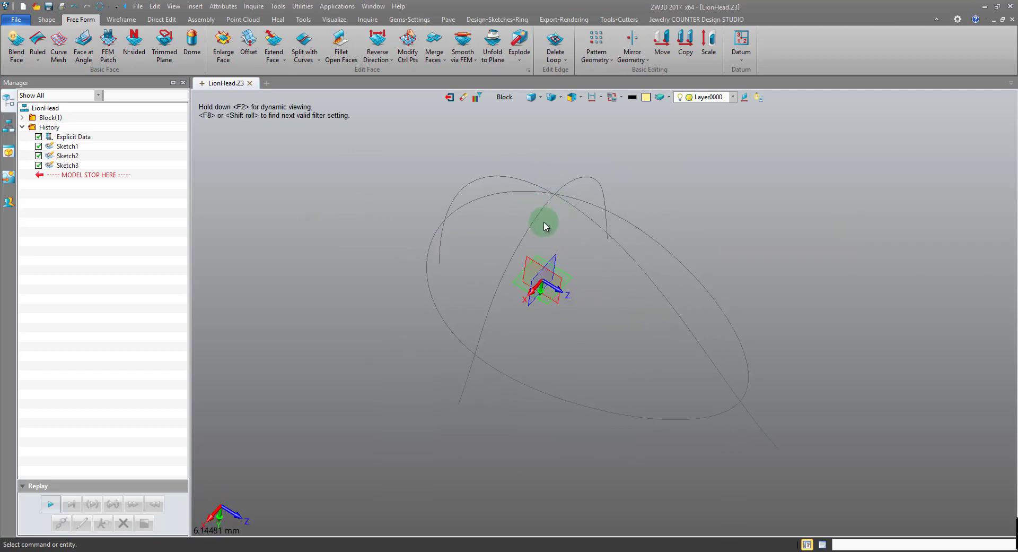
pyautogui.moveTo(546, 226)
pyautogui.mouseDown(button='middle')
pyautogui.moveTo(571, 211)
pyautogui.moveTo(511, 95)
pyautogui.moveTo(566, 216)
pyautogui.moveTo(558, 192)
pyautogui.mouseUp(button='middle')
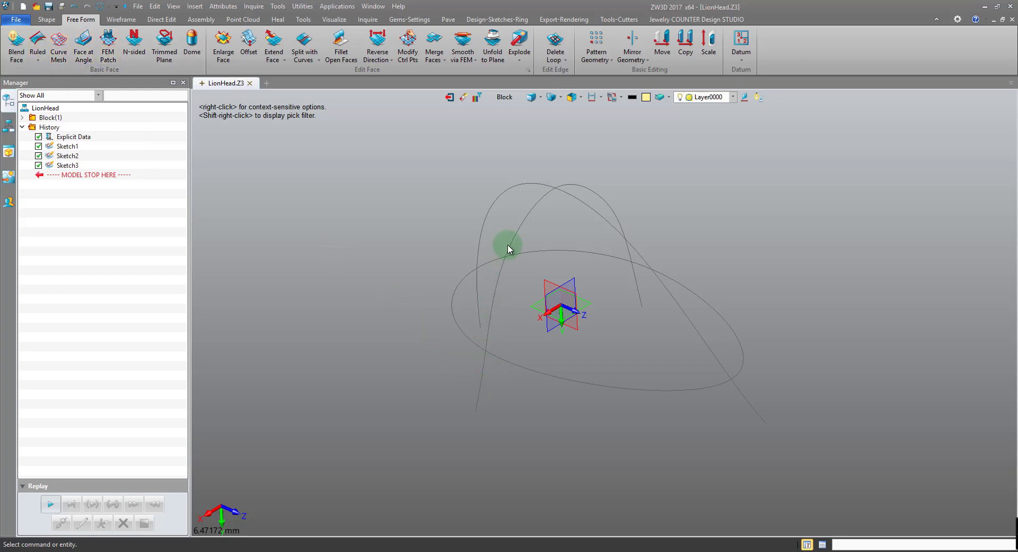
pyautogui.moveTo(486, 250); pyautogui.dragTo(491, 212, button='middle')
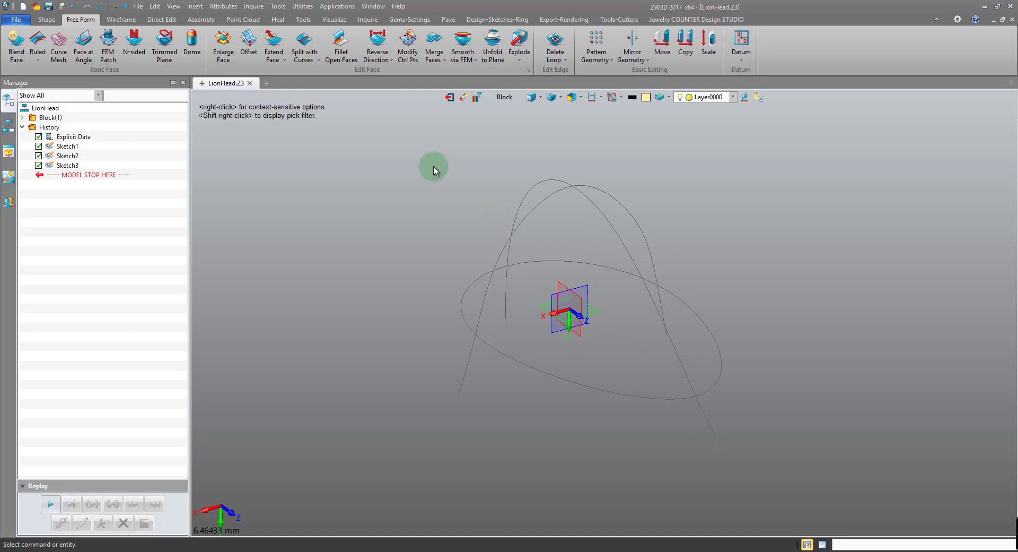
# Project the first sketch's side profile curve onto the YZ datum plane, trimmed to face boundaries, without keeping the original.
pyautogui.click(122, 20)
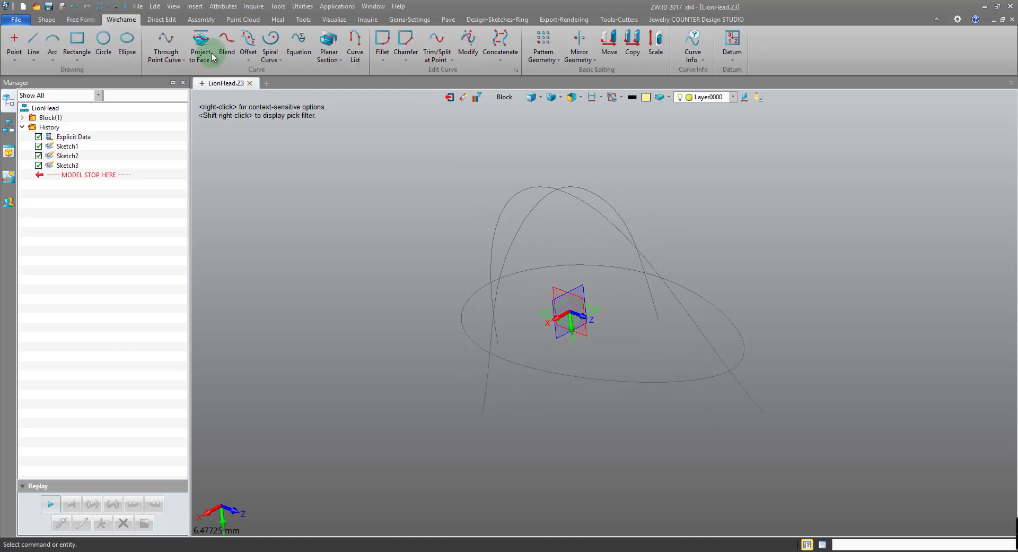
pyautogui.click(200, 41)
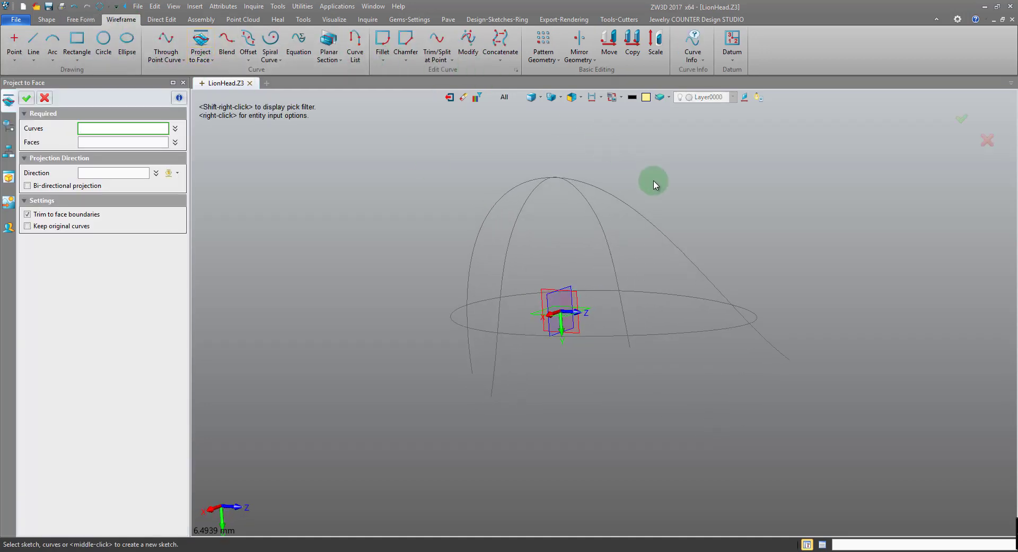
pyautogui.click(657, 222)
pyautogui.click(139, 142)
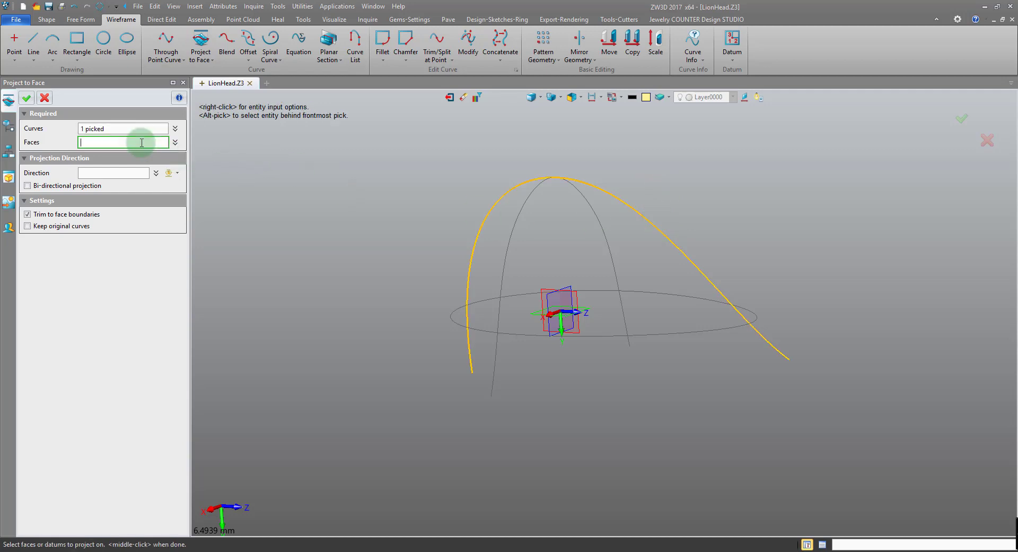
pyautogui.moveTo(578, 211); pyautogui.dragTo(587, 215, button='middle')
pyautogui.click(580, 287)
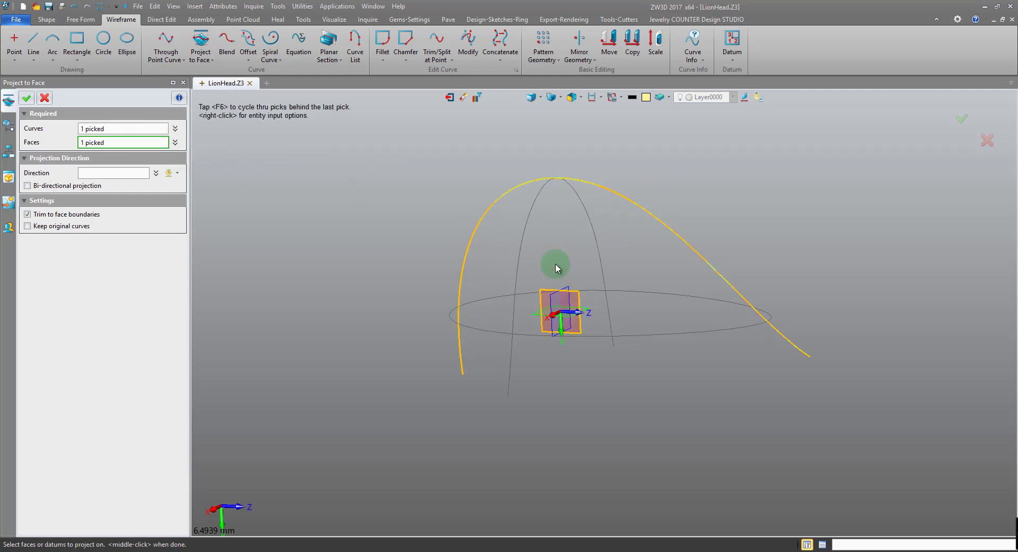
pyautogui.click(29, 96)
# Project the second sketch's curve onto the XY datum plane, trimmed to face boundaries, without keeping the original.
pyautogui.middleClick(397, 154)
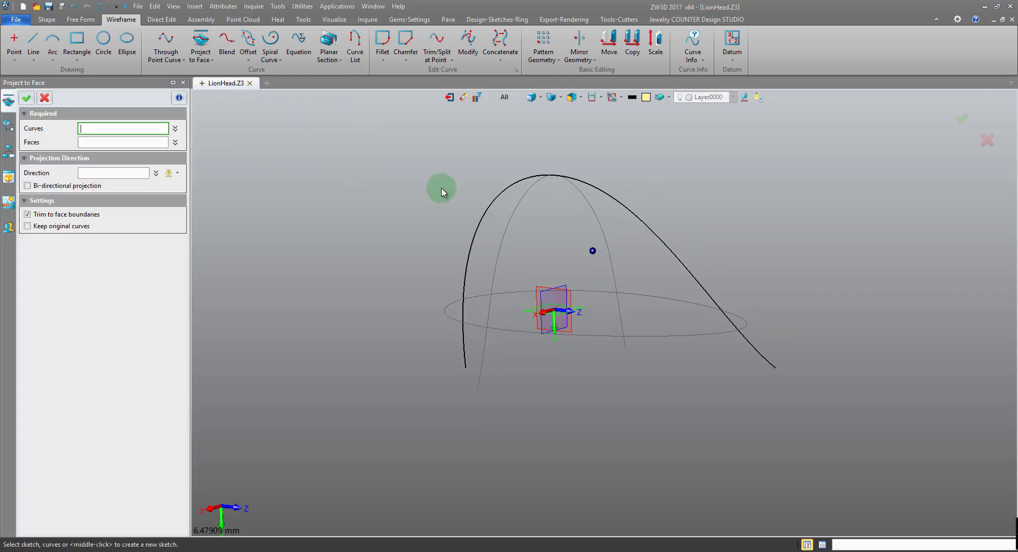
pyautogui.click(510, 230)
pyautogui.middleClick(546, 228)
pyautogui.moveTo(546, 228); pyautogui.dragTo(569, 262, button='middle')
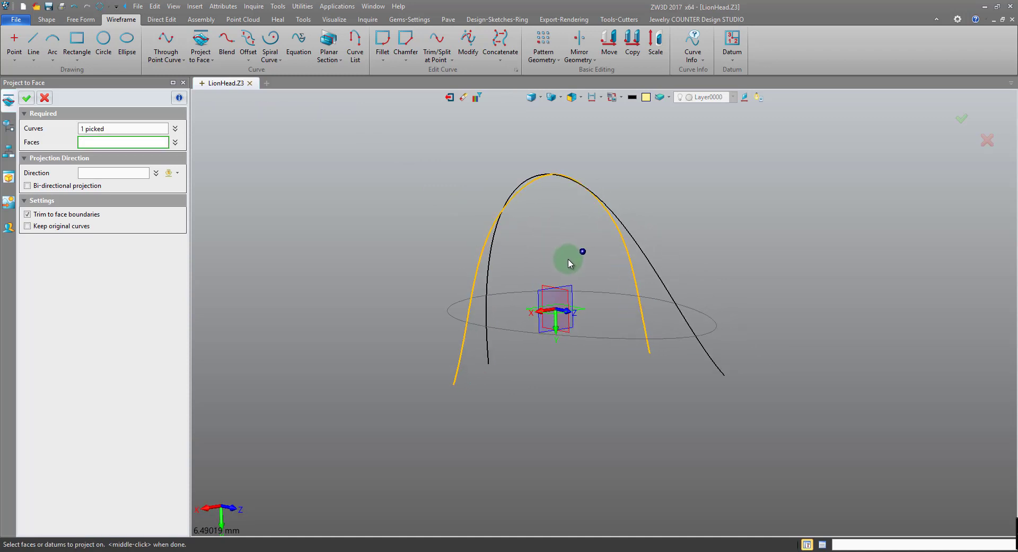
pyautogui.click(569, 289)
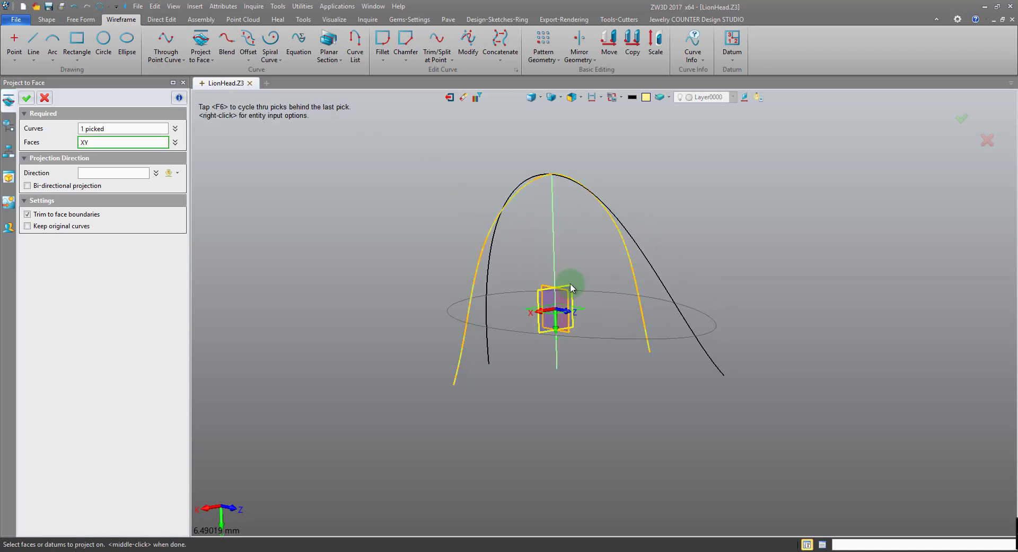
pyautogui.rightClick(234, 158)
pyautogui.click(316, 240)
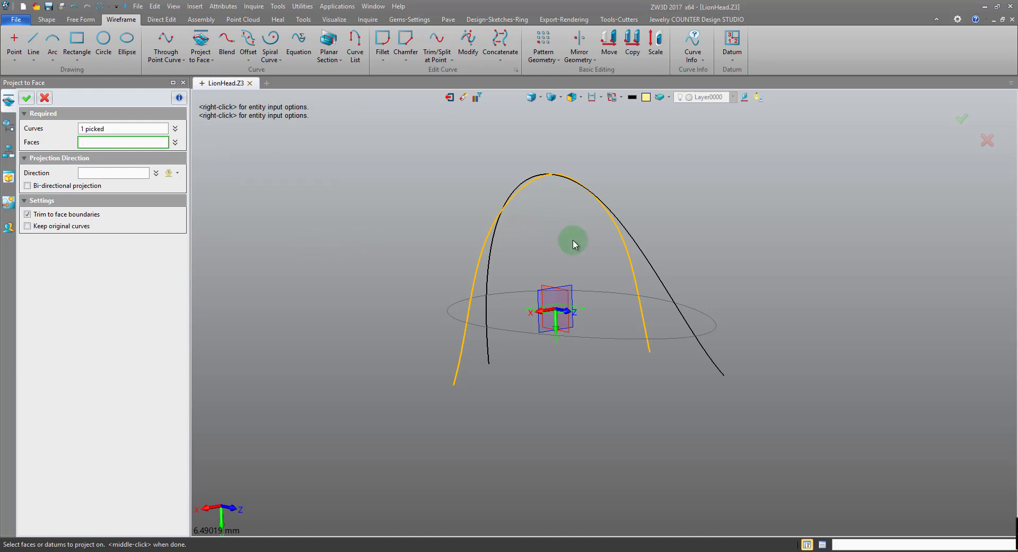
pyautogui.click(568, 309)
pyautogui.click(27, 100)
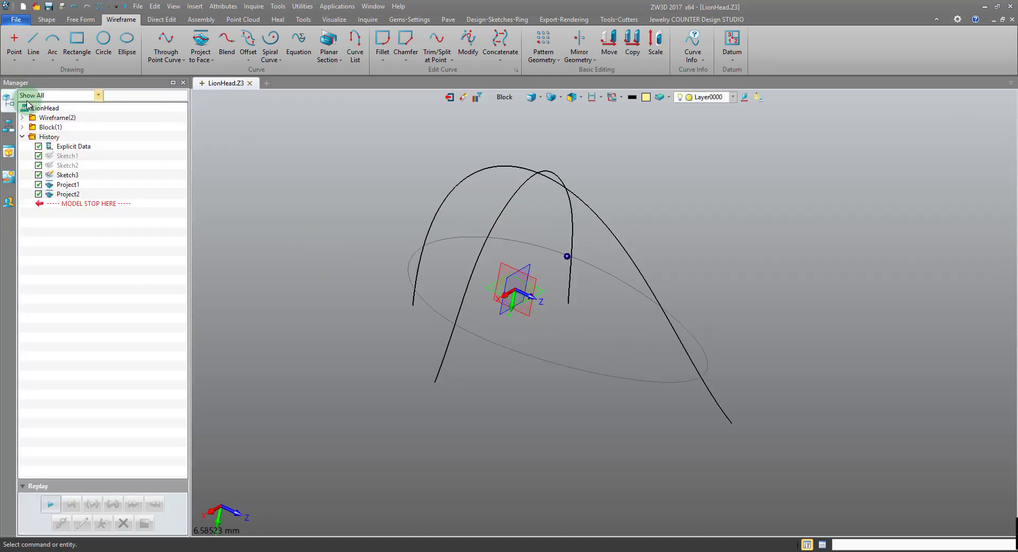
# Set the pick filter to Curve and split the long side profile curve at its intersection with the cross profile curve.
pyautogui.click(502, 97)
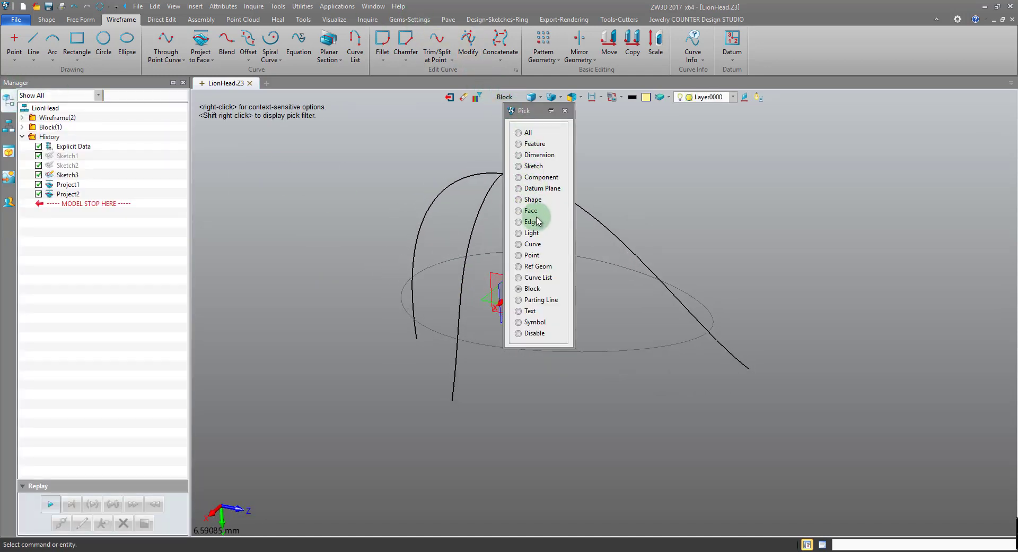
pyautogui.click(533, 245)
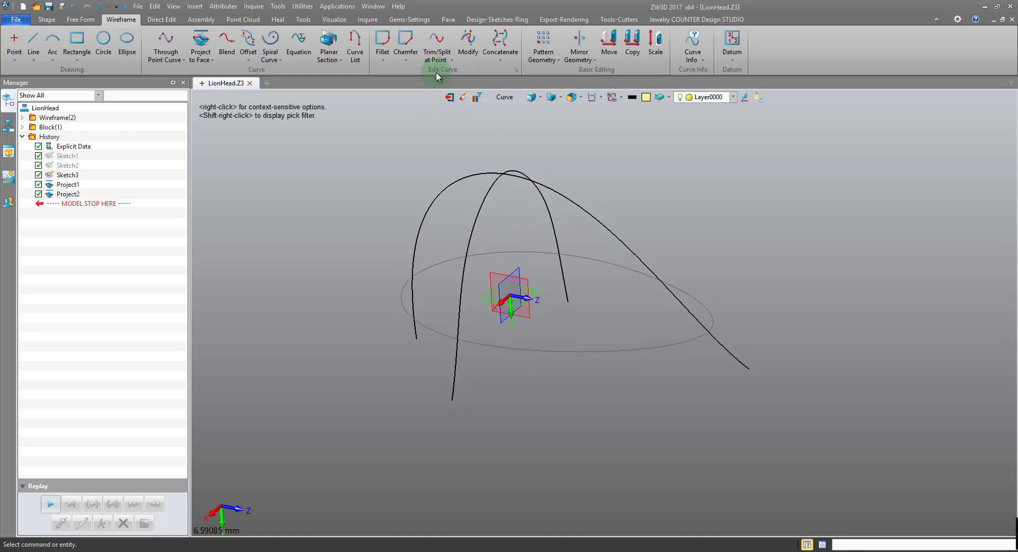
pyautogui.click(436, 39)
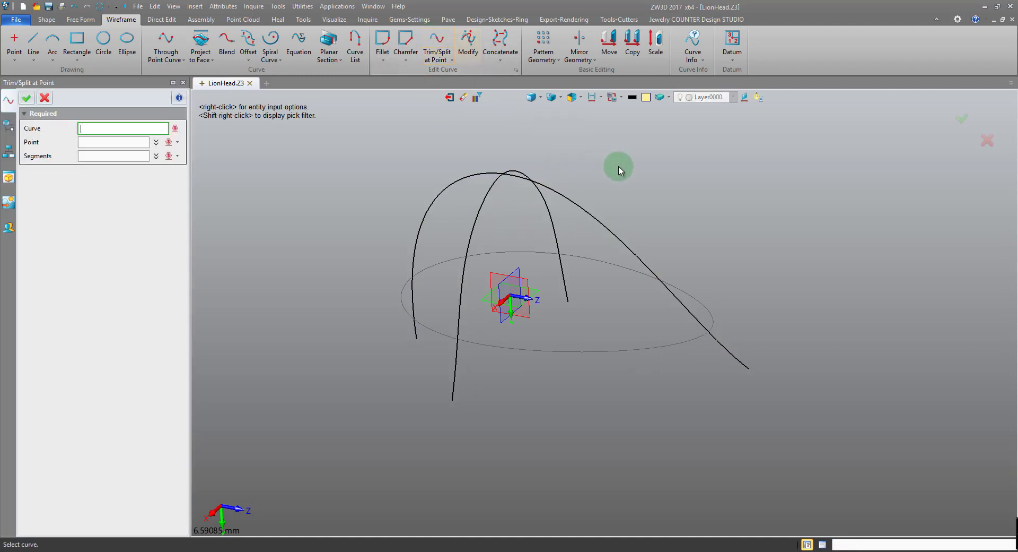
pyautogui.click(600, 217)
pyautogui.click(84, 143)
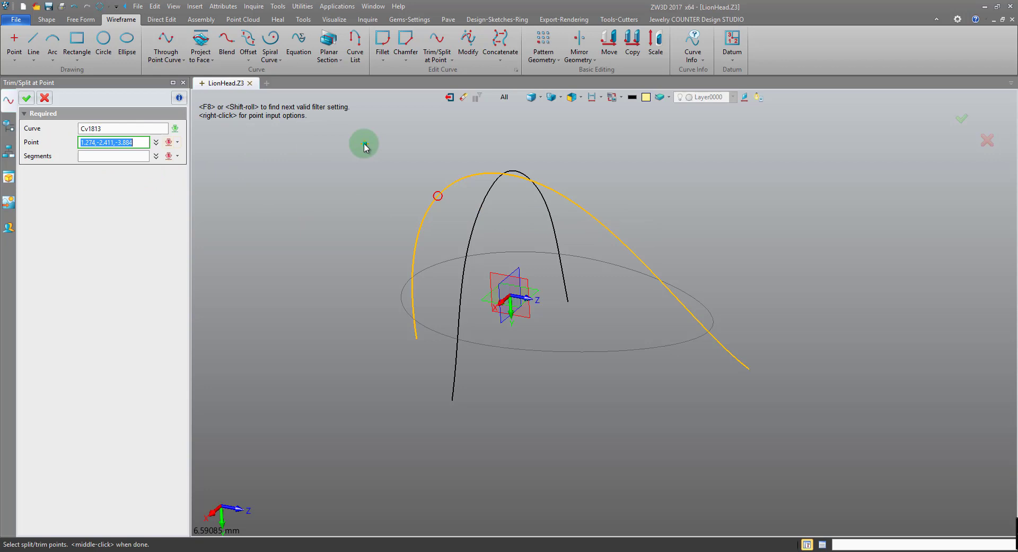
pyautogui.rightClick(282, 159)
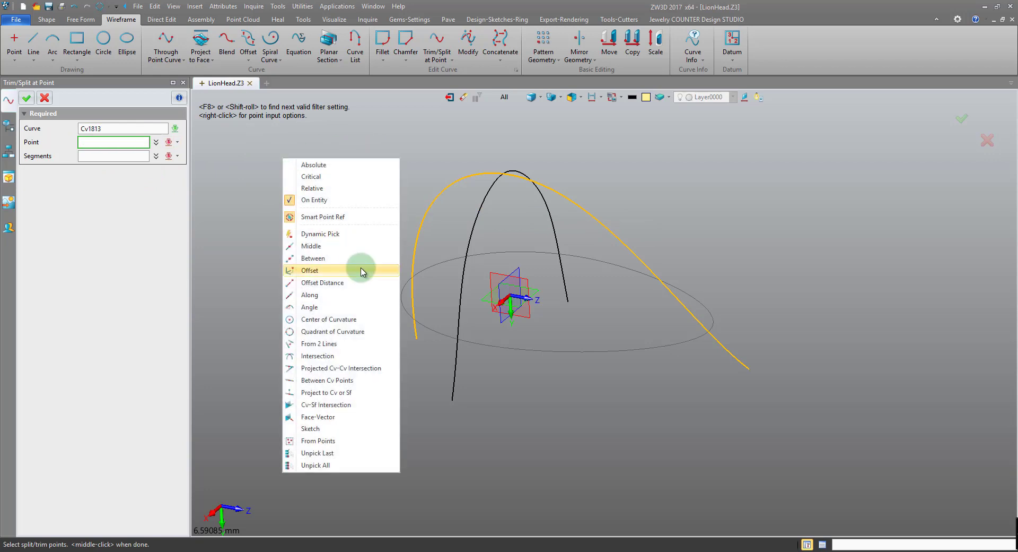
pyautogui.click(348, 356)
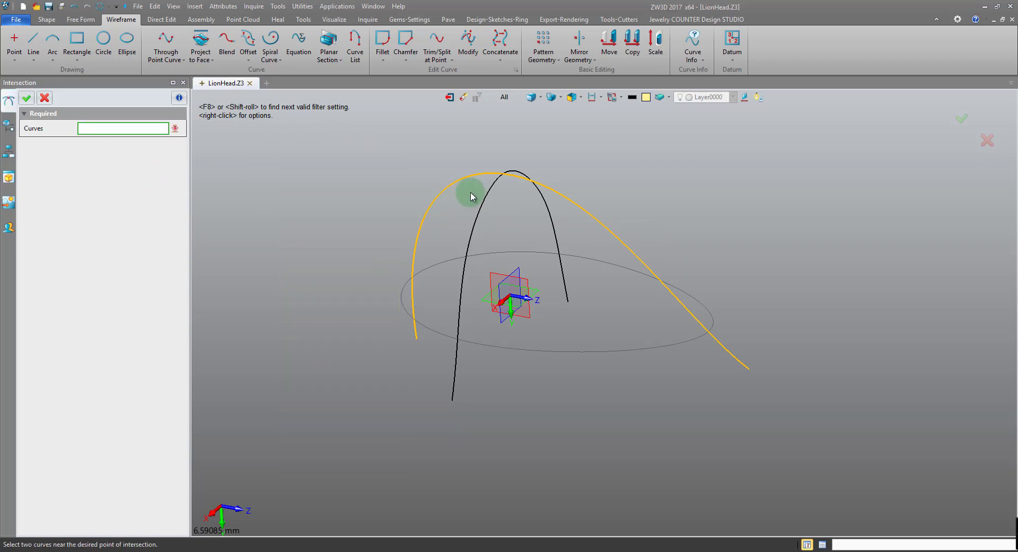
pyautogui.click(486, 200)
pyautogui.click(568, 221)
pyautogui.click(85, 140)
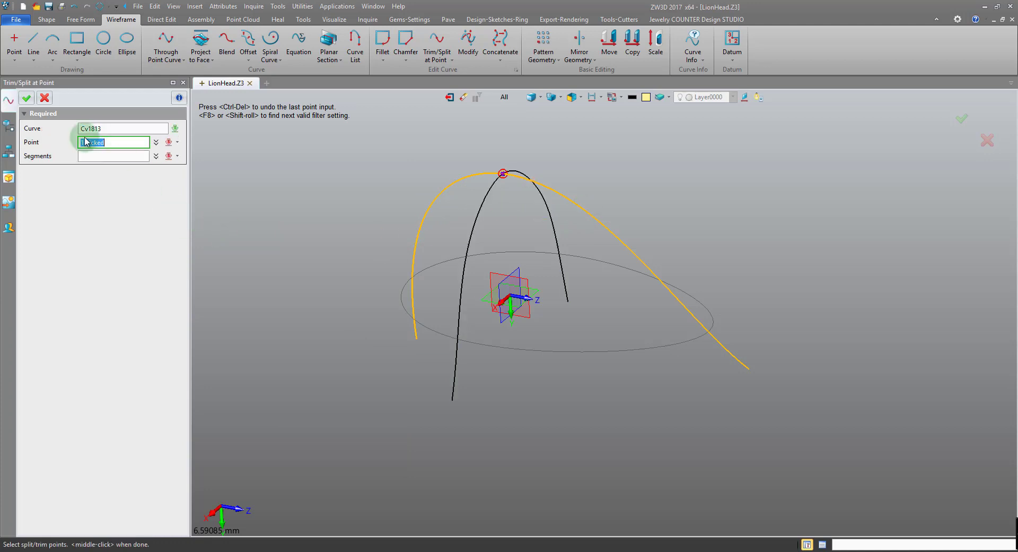
pyautogui.click(26, 98)
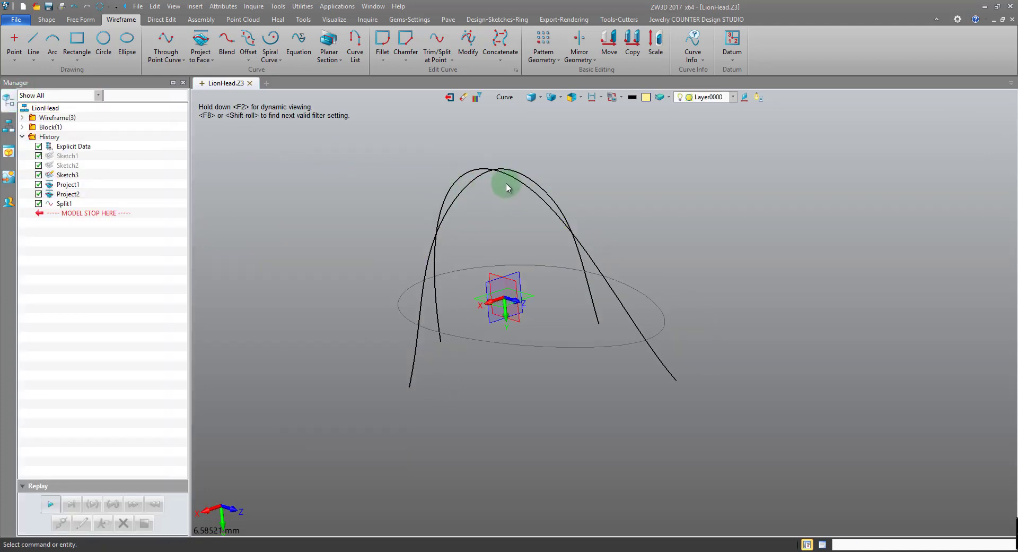
# Split the cross profile curve at its intersection with the side profile curve at the apex.
pyautogui.moveTo(511, 186); pyautogui.dragTo(287, 161, button='middle')
pyautogui.middleClick(626, 153)
pyautogui.click(453, 252)
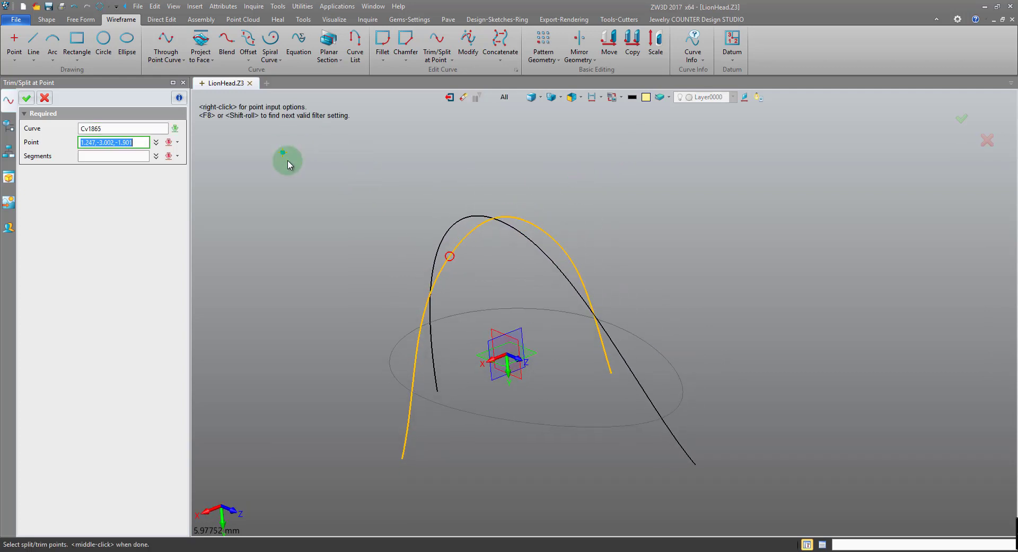
pyautogui.rightClick(325, 175)
pyautogui.click(391, 364)
pyautogui.click(443, 285)
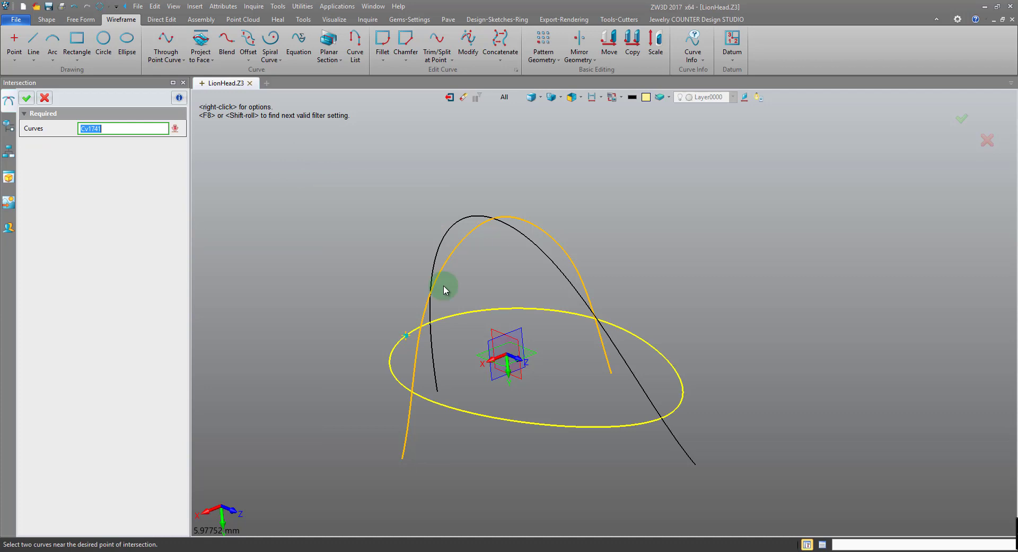
pyautogui.click(471, 232)
pyautogui.middleClick(273, 198)
pyautogui.click(27, 98)
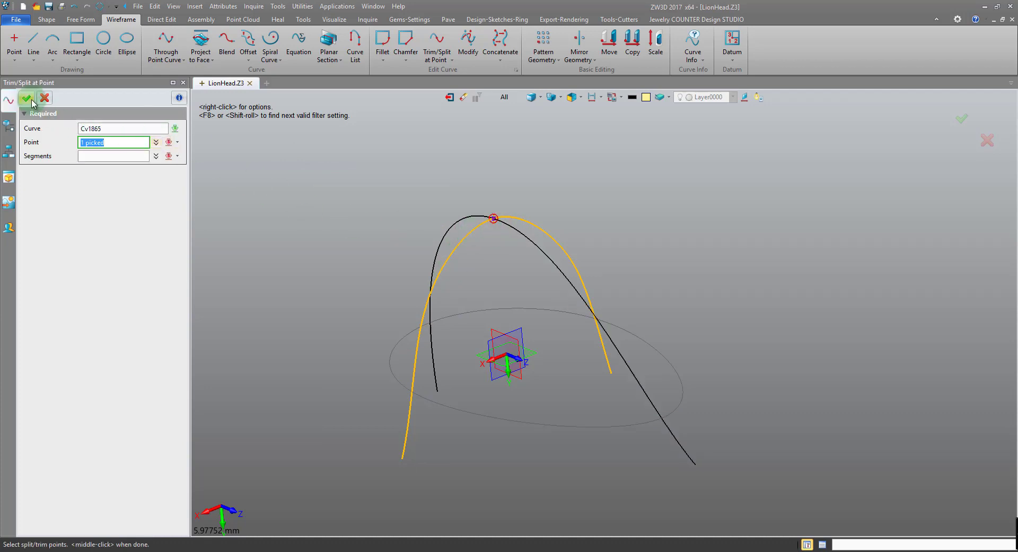
# Trim the four profile curve segments to the XZ datum plane.
pyautogui.moveTo(512, 237)
pyautogui.mouseDown(button='middle')
pyautogui.moveTo(518, 209)
pyautogui.moveTo(475, 216)
pyautogui.moveTo(403, 386)
pyautogui.moveTo(433, 396)
pyautogui.moveTo(539, 370)
pyautogui.moveTo(705, 288)
pyautogui.mouseUp(button='middle')
pyautogui.moveTo(468, 368)
pyautogui.mouseDown(button='middle')
pyautogui.moveTo(474, 334)
pyautogui.moveTo(438, 353)
pyautogui.moveTo(541, 80)
pyautogui.moveTo(625, 90)
pyautogui.mouseUp(button='middle')
pyautogui.click(437, 58)
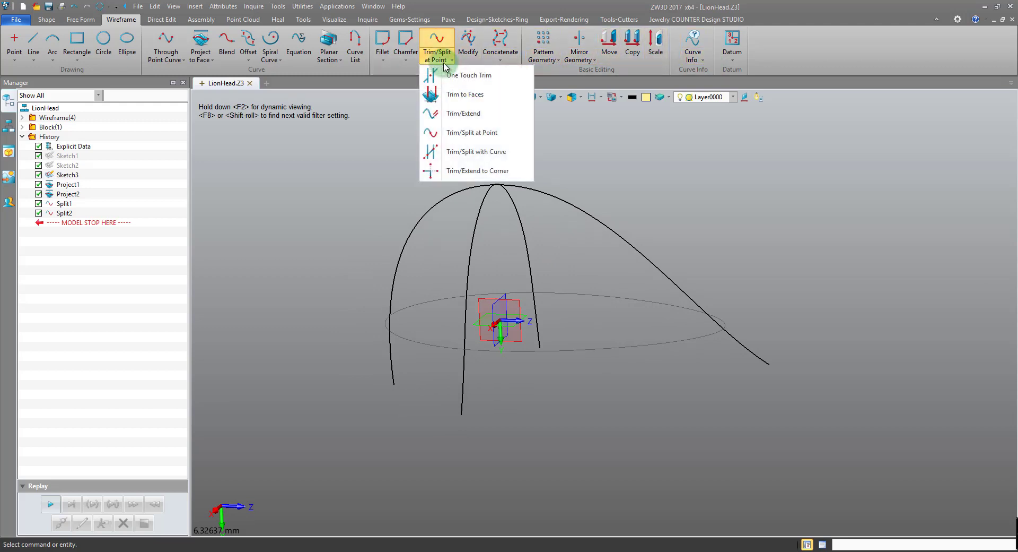
pyautogui.click(450, 94)
pyautogui.click(492, 218)
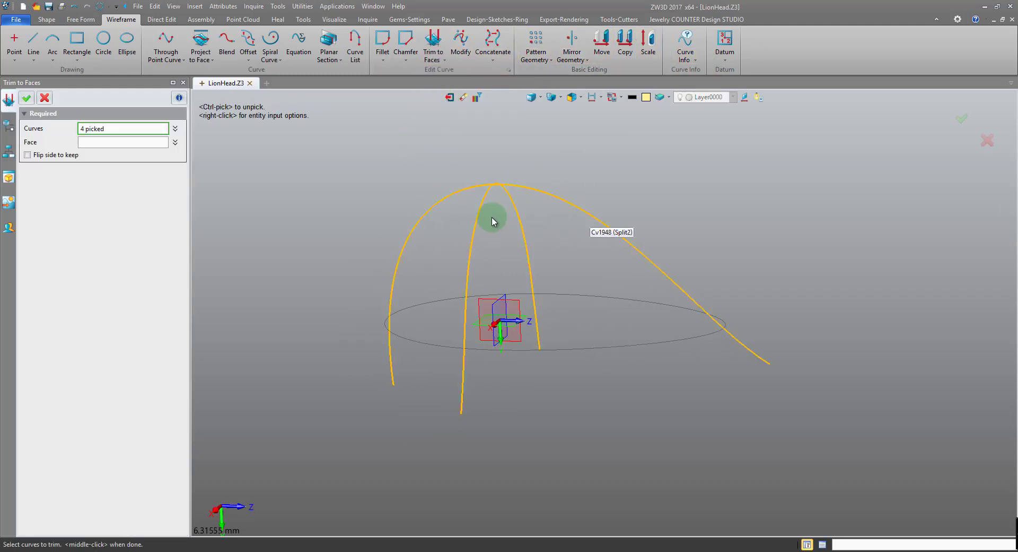
pyautogui.click(147, 144)
pyautogui.moveTo(444, 359); pyautogui.dragTo(457, 324, button='middle')
pyautogui.click(457, 324)
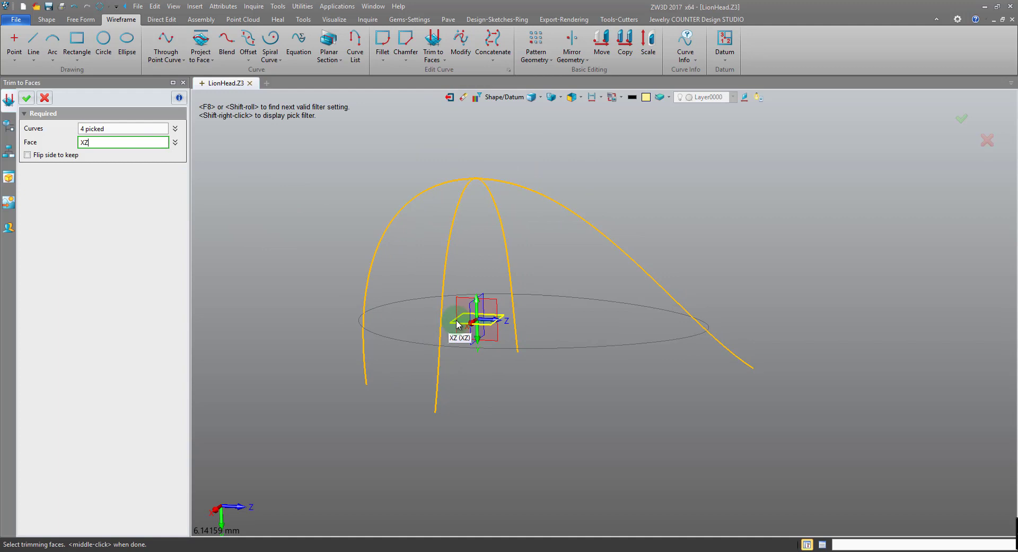
pyautogui.click(26, 97)
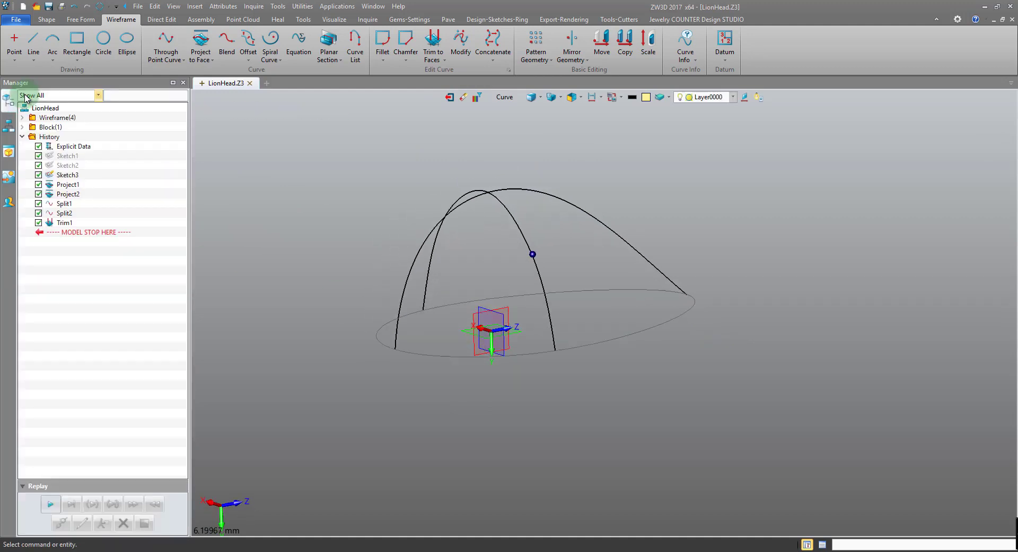
# Begin a Curve Mesh with the four profile segments as separate U curves, each picked near the apex.
pyautogui.click(76, 20)
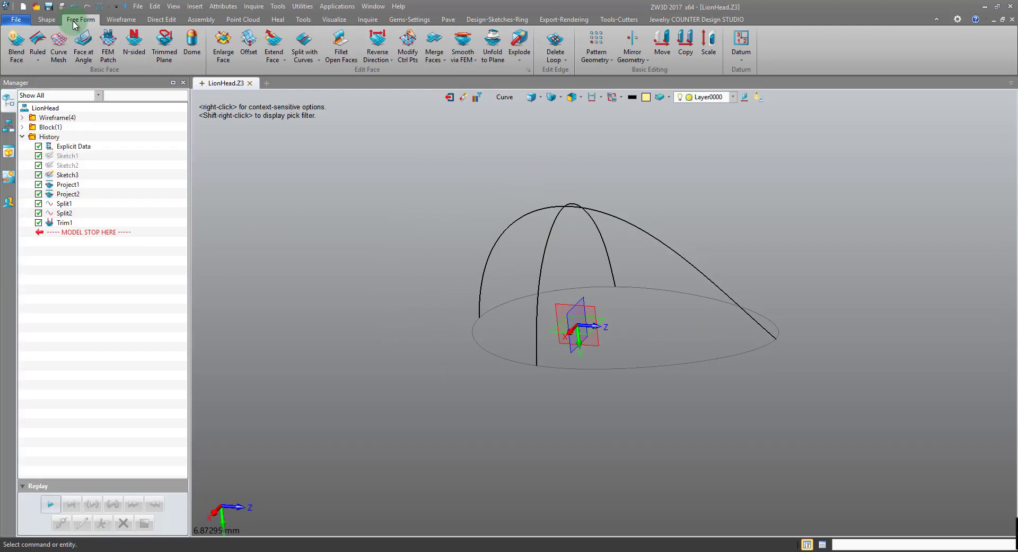
pyautogui.click(55, 43)
pyautogui.click(414, 198)
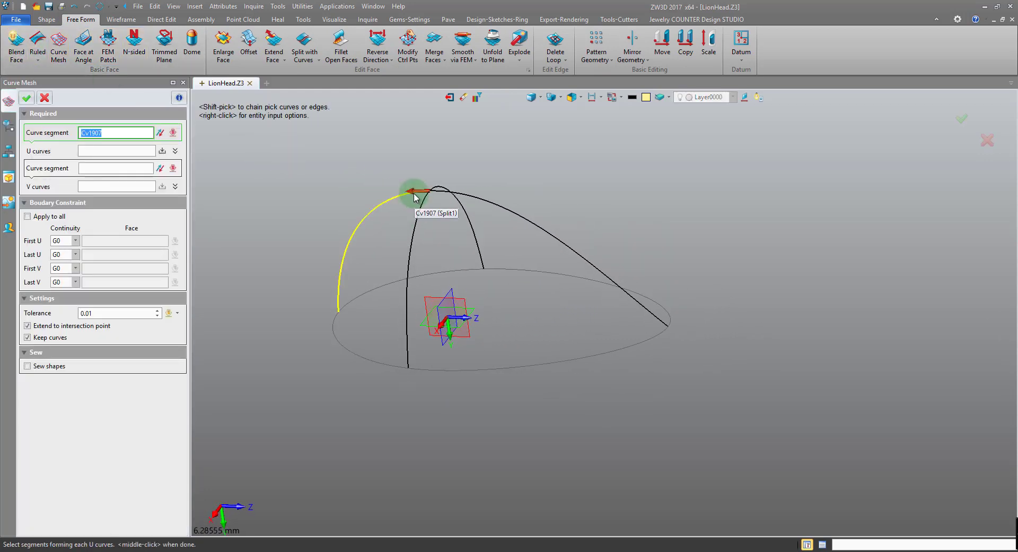
pyautogui.click(415, 197)
pyautogui.moveTo(415, 135); pyautogui.dragTo(461, 182, button='middle')
pyautogui.click(467, 199)
pyautogui.moveTo(608, 259); pyautogui.dragTo(547, 297, button='middle')
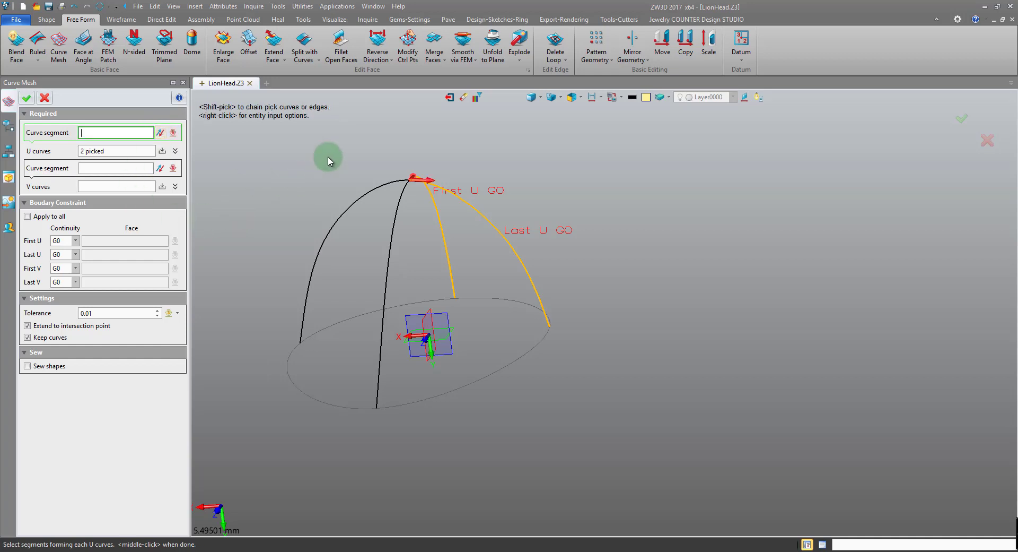
pyautogui.click(402, 204)
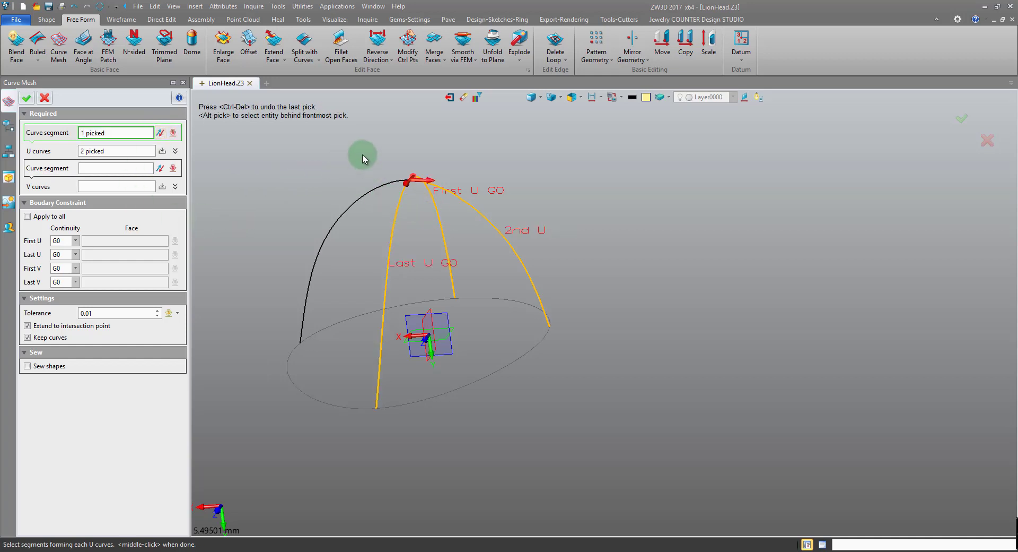
pyautogui.click(400, 183)
pyautogui.click(93, 132)
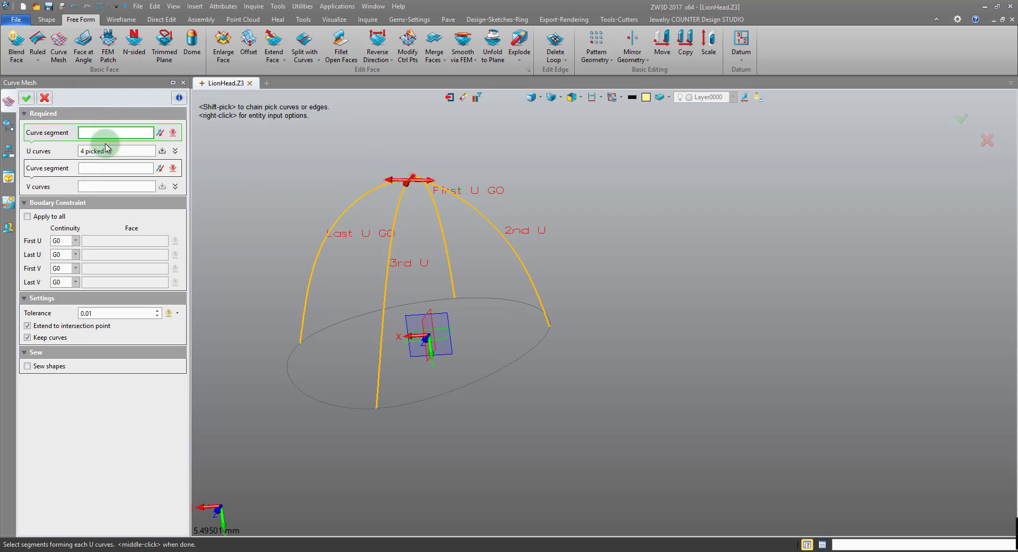
# Use the closed base sketch as the V curve and create the mesh surface without keeping the curves.
pyautogui.click(109, 169)
pyautogui.click(318, 399)
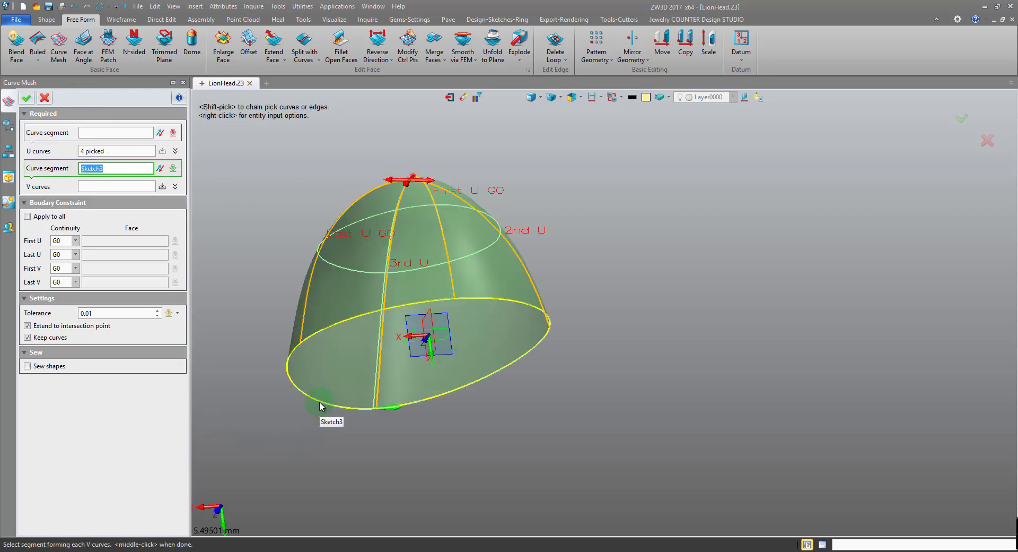
pyautogui.moveTo(267, 448); pyautogui.dragTo(361, 456, button='right')
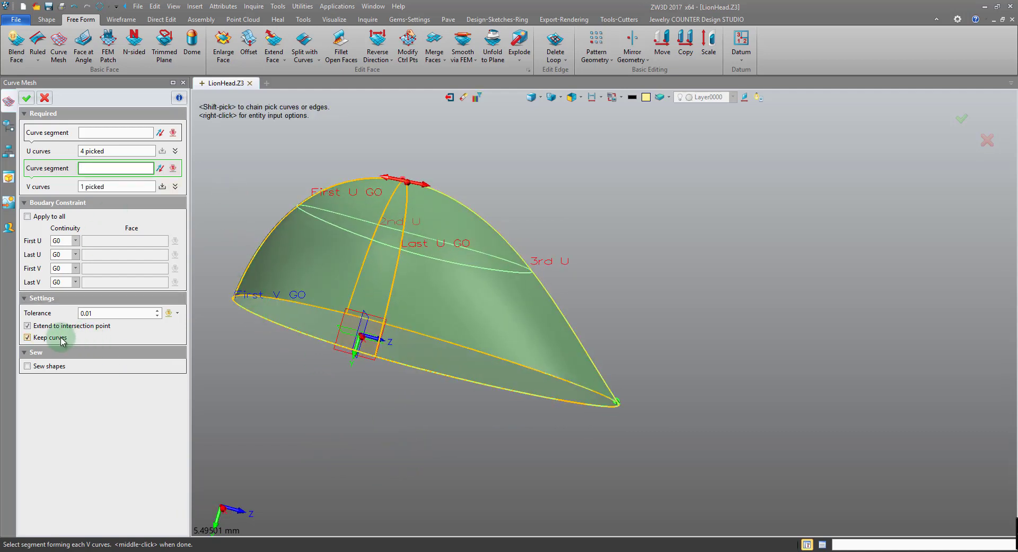
pyautogui.click(26, 98)
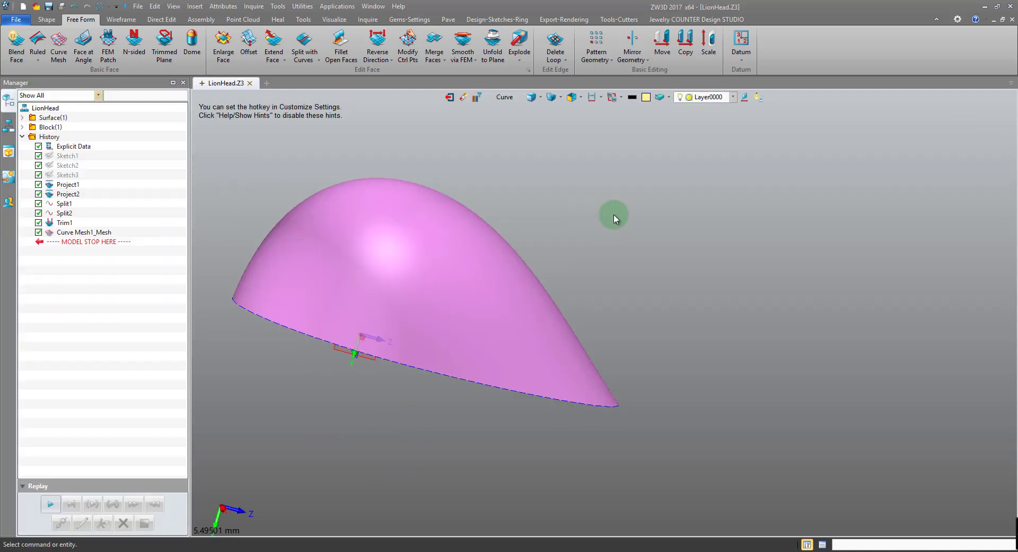
# Fill the open base of the dome surface with Fill Gap, sewing the shapes into a solid.
pyautogui.click(277, 19)
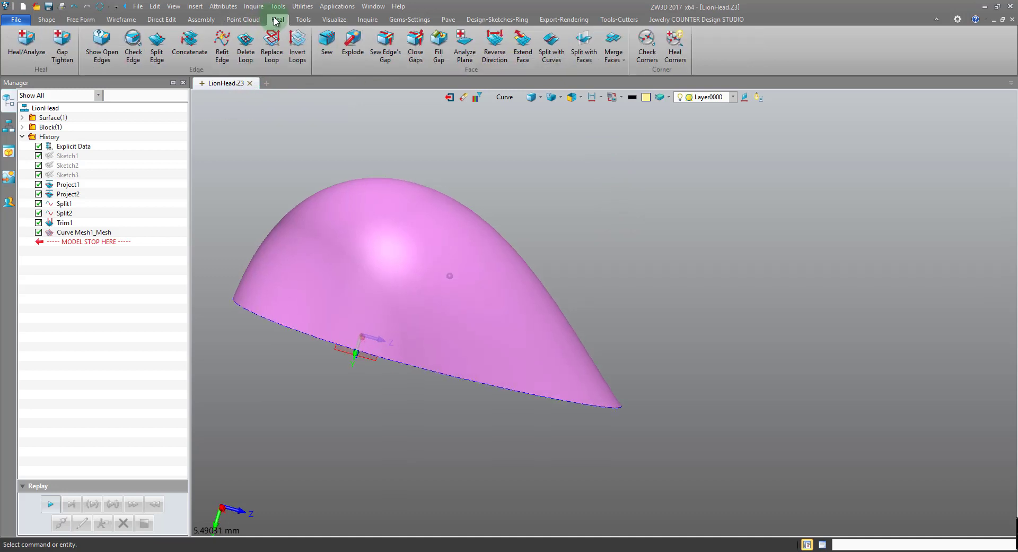
pyautogui.click(438, 48)
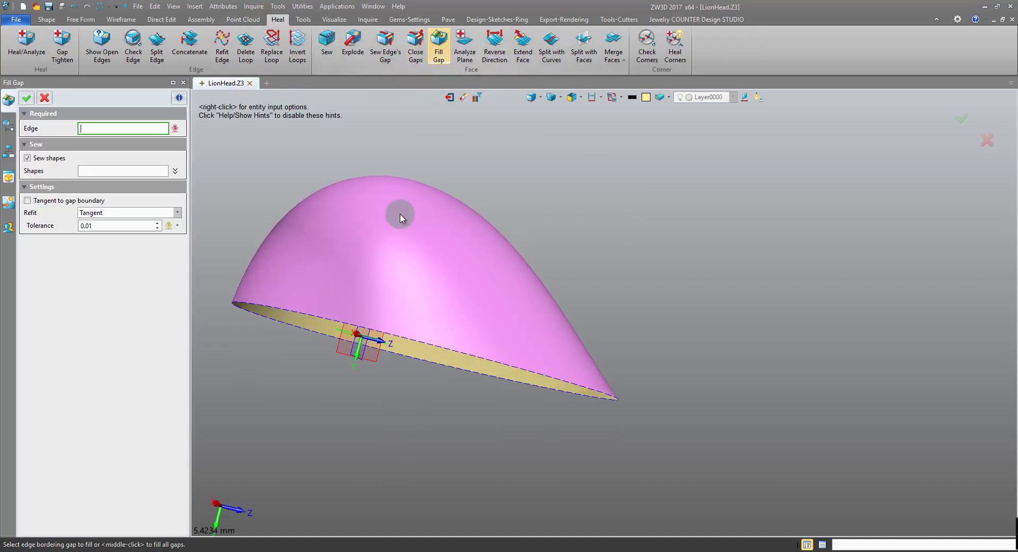
pyautogui.click(314, 322)
pyautogui.click(26, 98)
# Unblank all entities and examine in wireframe display how the dome solid fits inside the lion head mesh.
pyautogui.moveTo(734, 159); pyautogui.dragTo(688, 168, button='right')
pyautogui.rightClick(687, 169)
pyautogui.moveTo(726, 200)
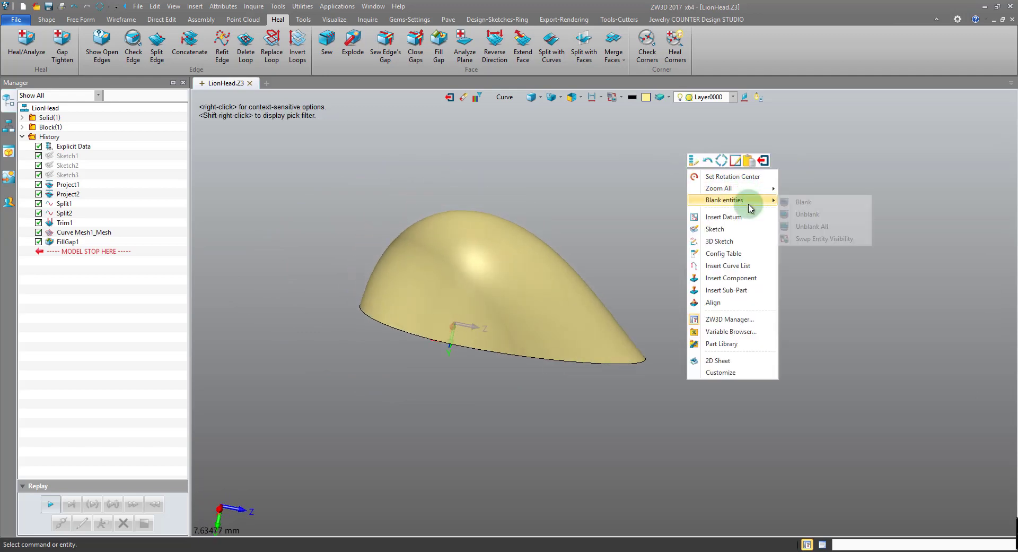
pyautogui.click(814, 227)
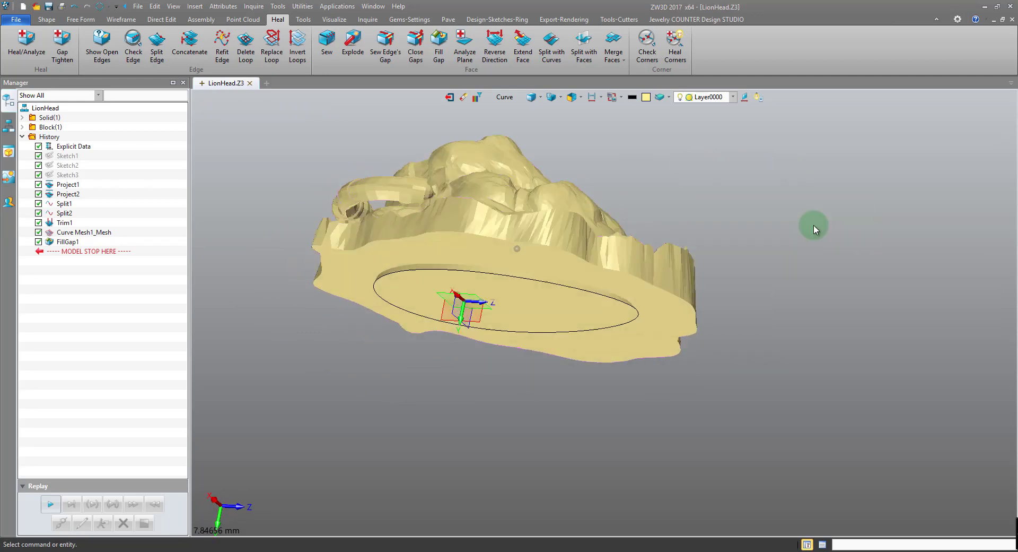
pyautogui.click(531, 97)
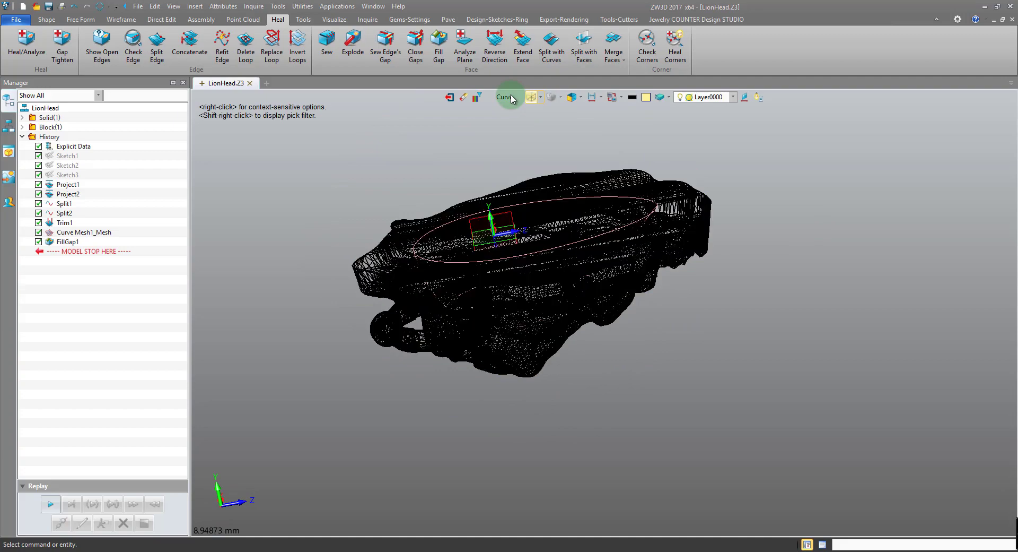
pyautogui.moveTo(475, 289); pyautogui.dragTo(369, 217, button='right')
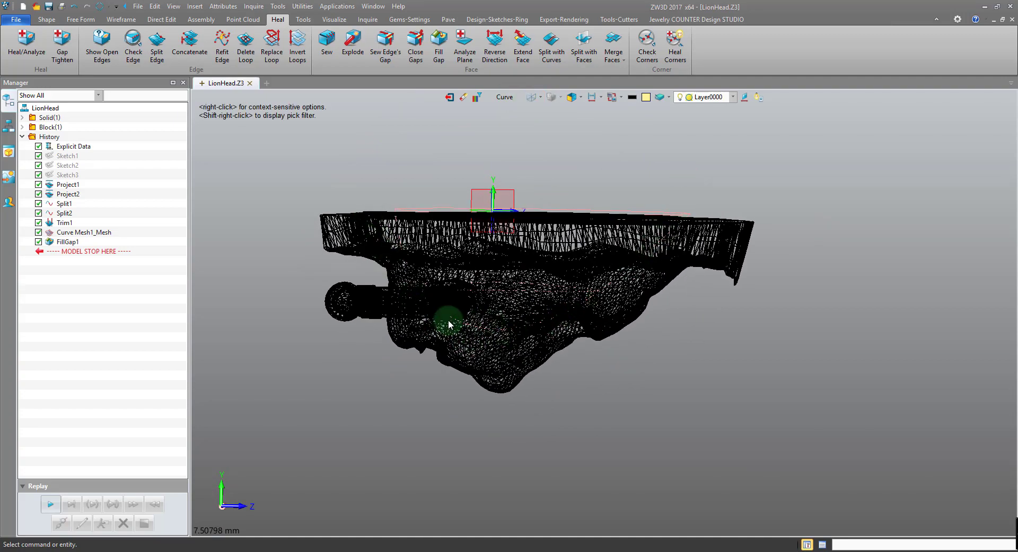
pyautogui.moveTo(448, 324)
pyautogui.mouseDown(button='right')
pyautogui.moveTo(479, 172)
pyautogui.moveTo(522, 198)
pyautogui.moveTo(530, 102)
pyautogui.moveTo(513, 107)
pyautogui.moveTo(527, 101)
pyautogui.mouseUp(button='right')
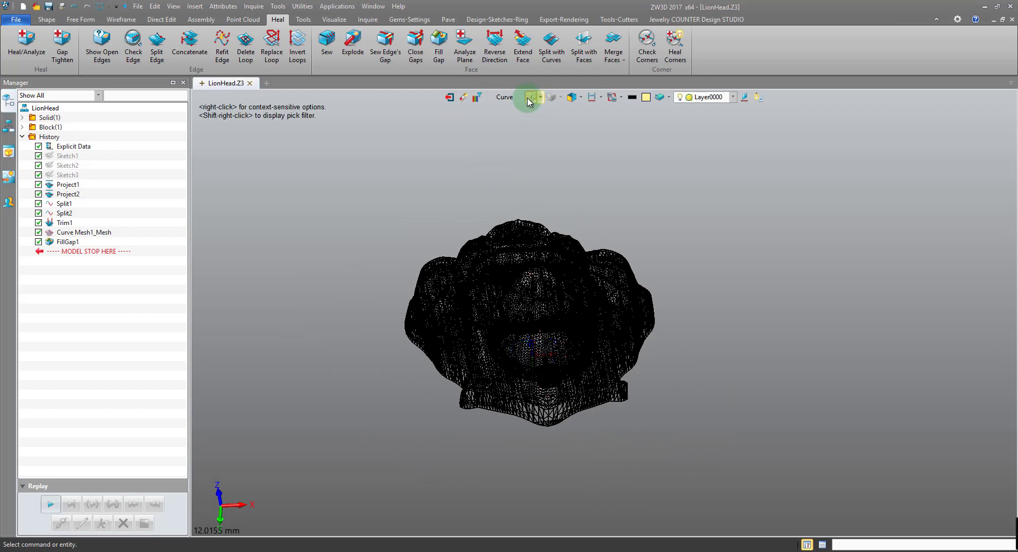
# Set the pick filter to Block and hide the lion head mesh block so only the dome solid is displayed.
pyautogui.click(501, 98)
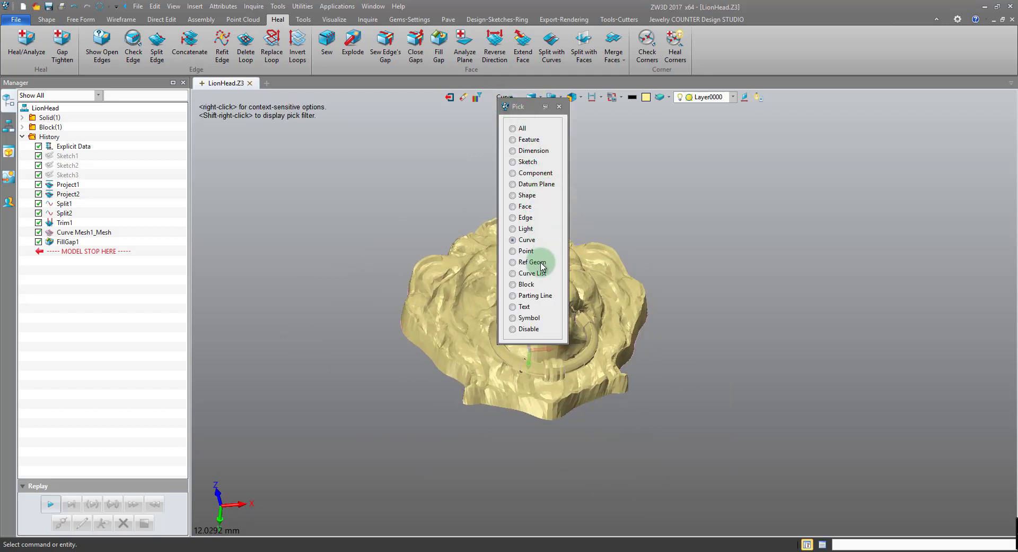
pyautogui.click(531, 288)
pyautogui.rightClick(527, 294)
pyautogui.click(574, 301)
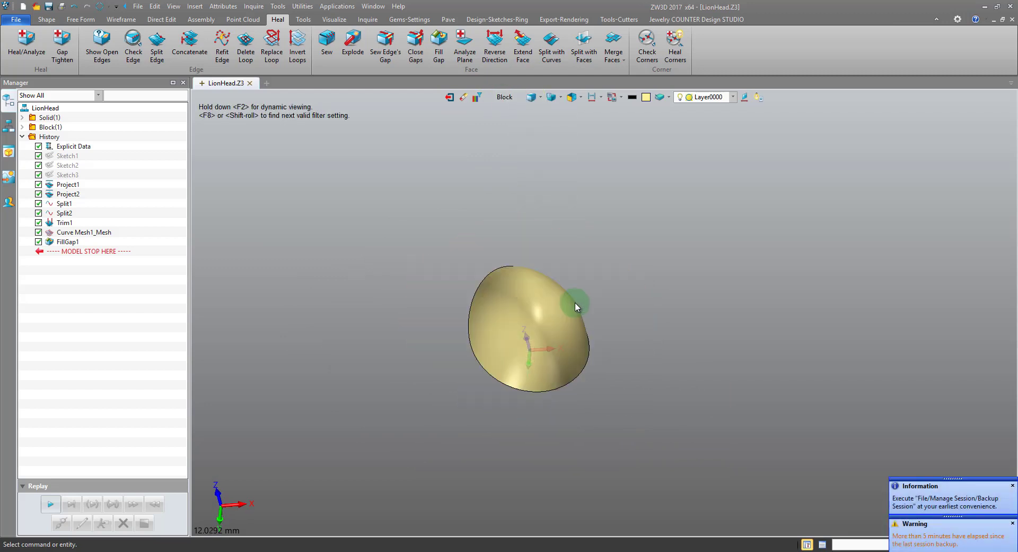
pyautogui.moveTo(710, 275); pyautogui.dragTo(536, 257, button='right')
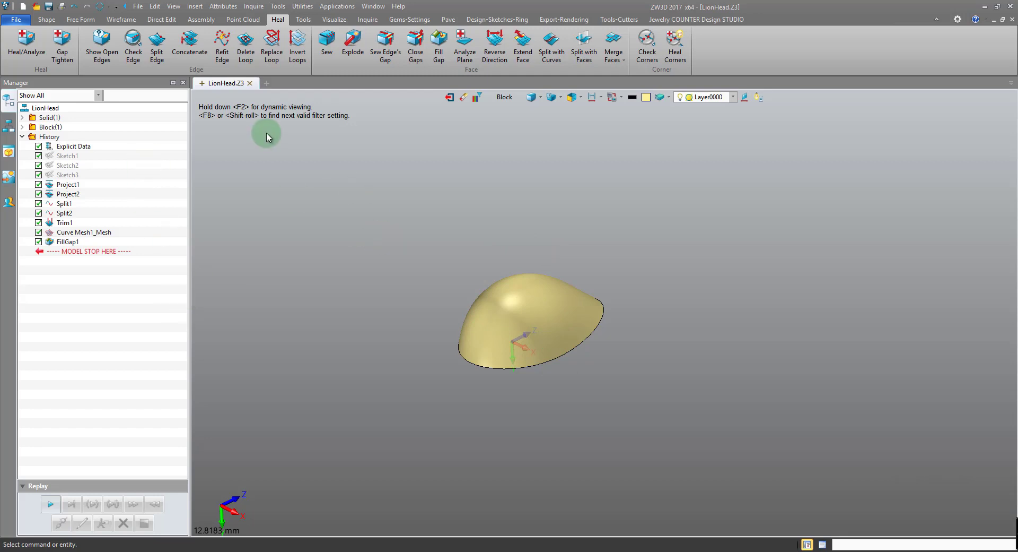
# Start an STL export of the model to the Desktop under the file name LionHeadCutter.stl.
pyautogui.click(16, 20)
pyautogui.click(63, 276)
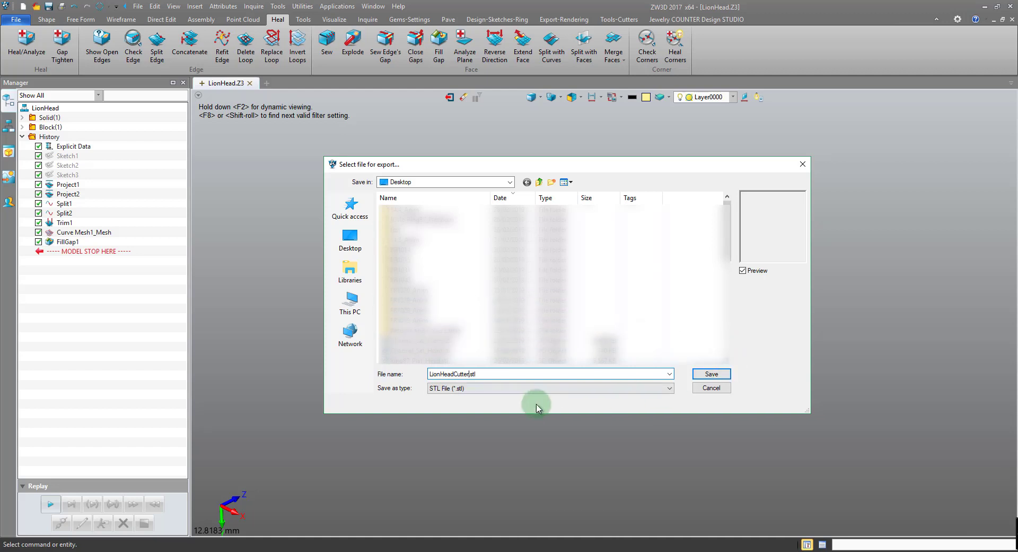
pyautogui.click(443, 392)
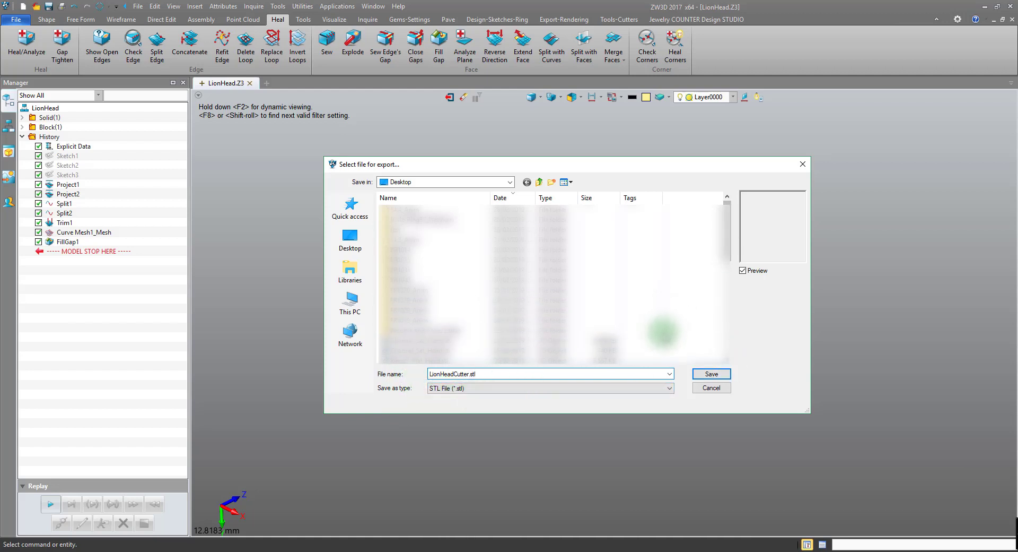
pyautogui.click(729, 376)
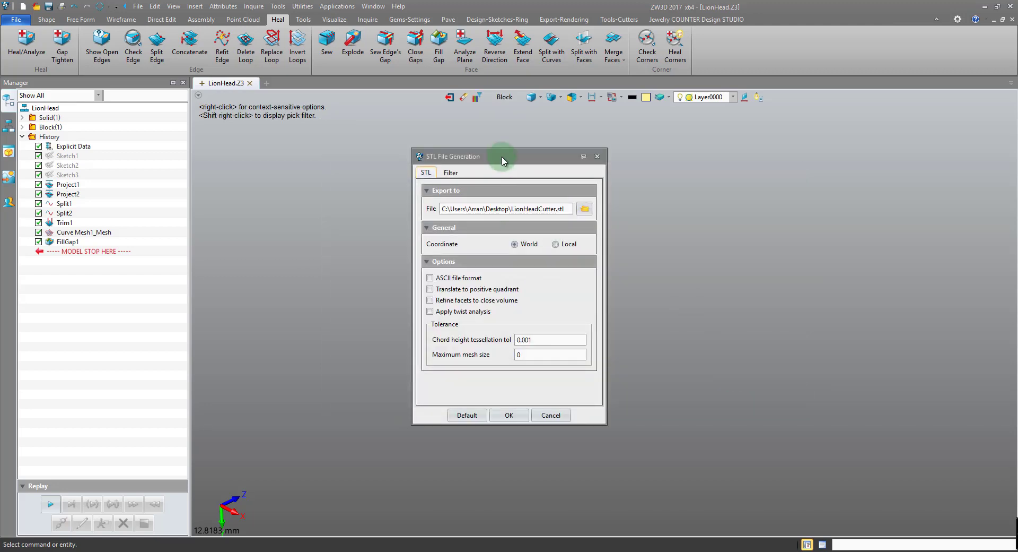
# Restrict the STL export to objects selected from screen, pick the dome solid and generate the file.
pyautogui.moveTo(504, 161); pyautogui.dragTo(339, 153)
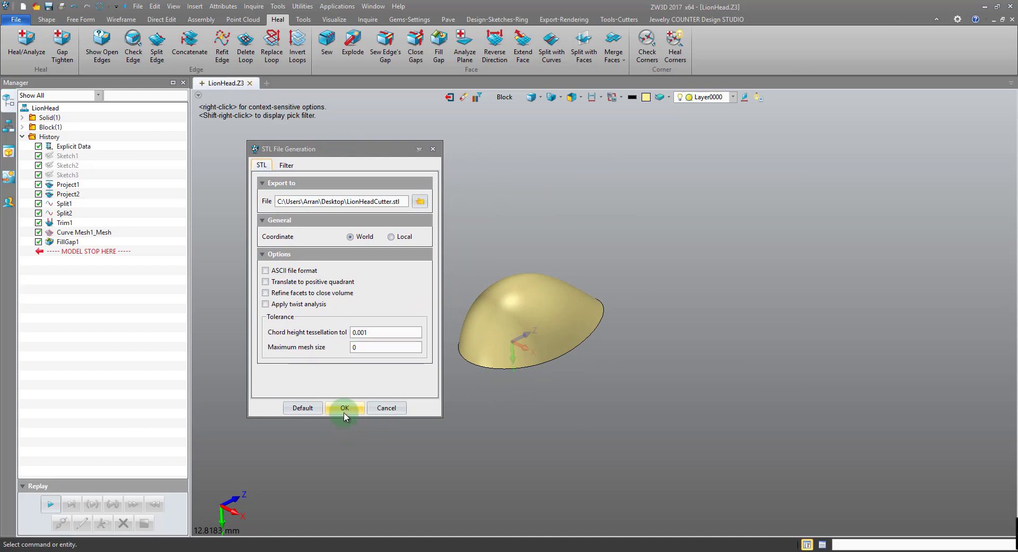
pyautogui.click(255, 162)
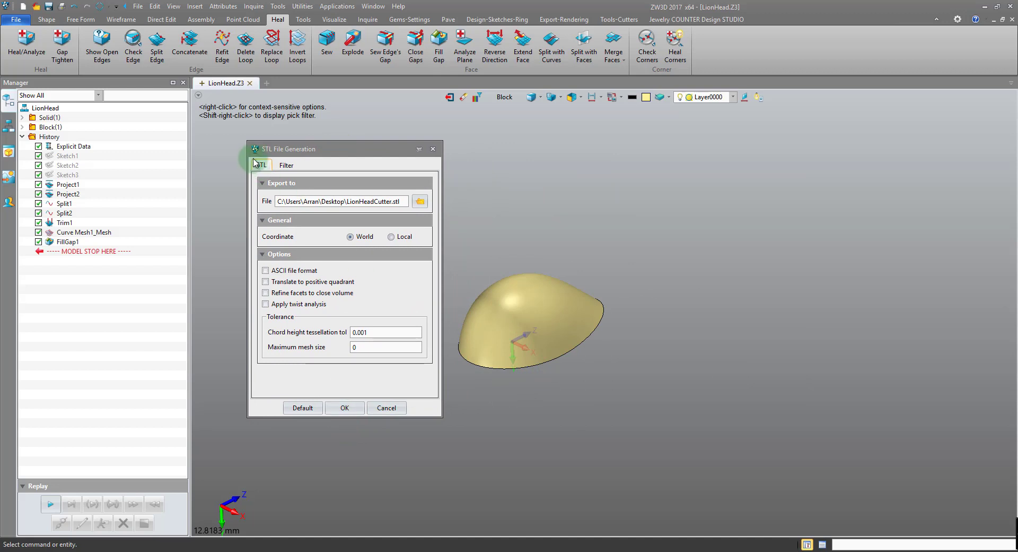
pyautogui.click(287, 165)
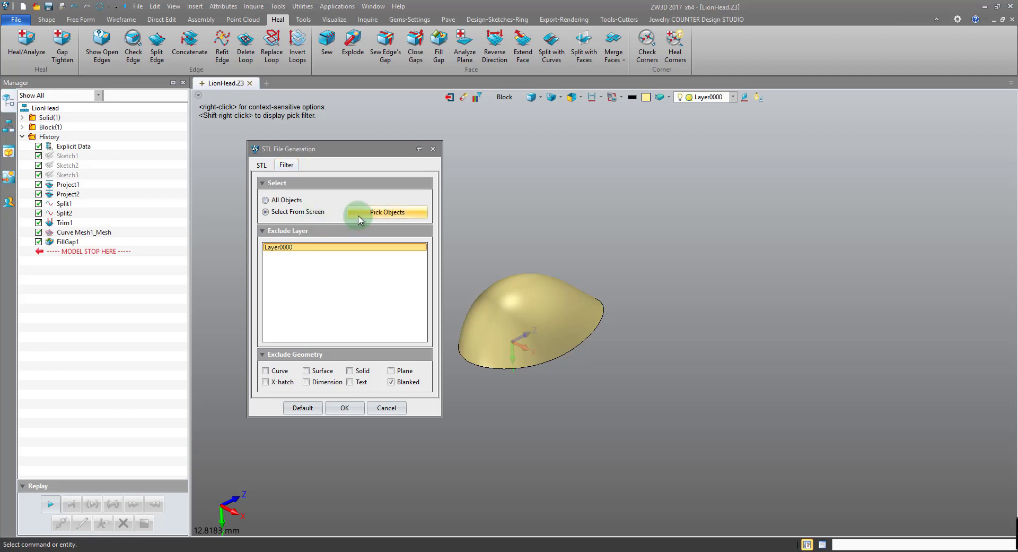
pyautogui.click(399, 217)
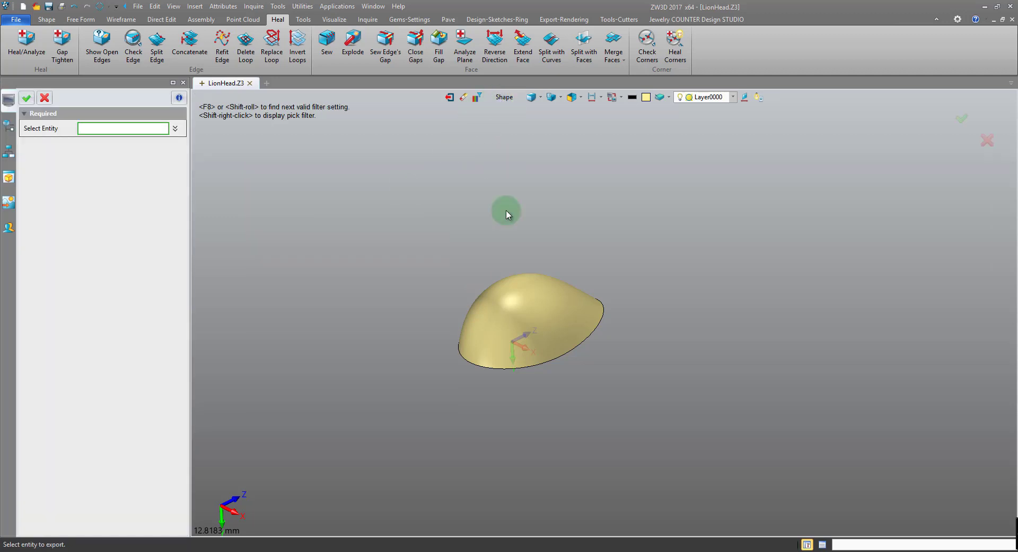
pyautogui.click(517, 282)
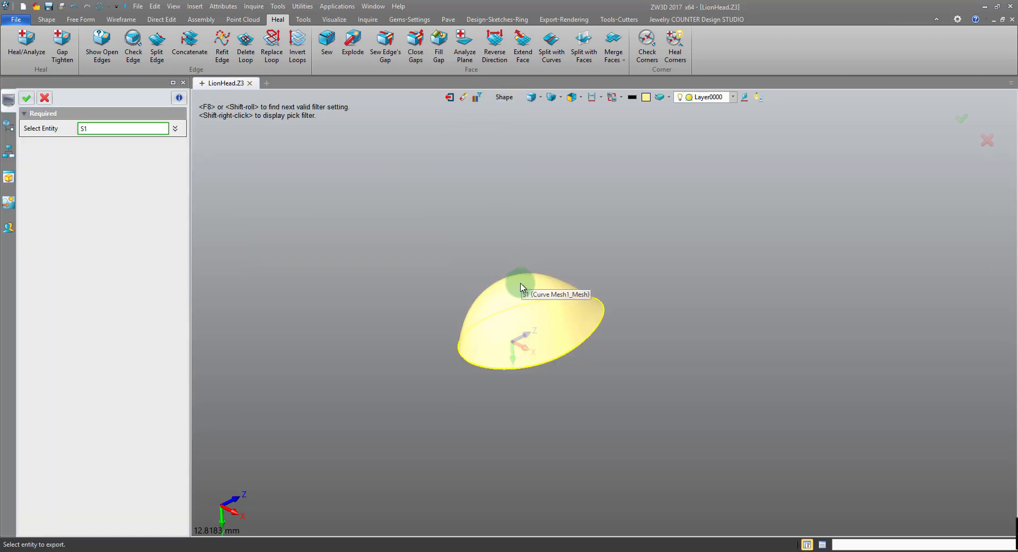
pyautogui.click(26, 99)
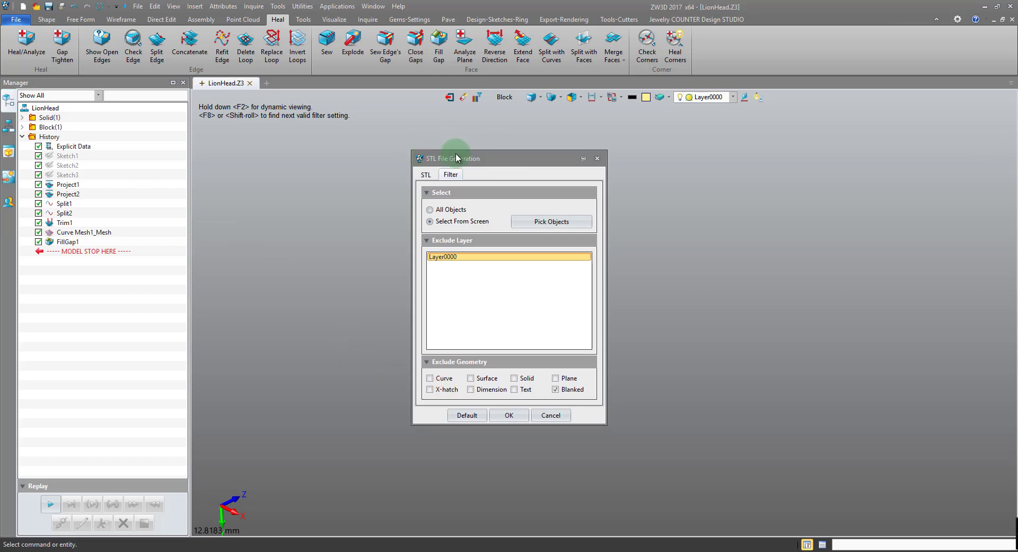
pyautogui.moveTo(456, 158); pyautogui.dragTo(296, 141)
pyautogui.click(348, 398)
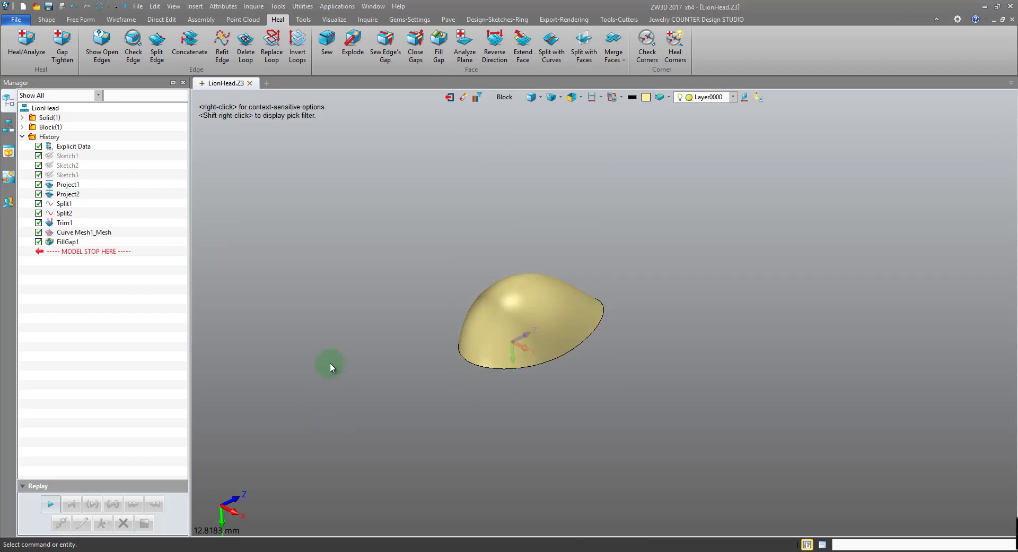
# Switch to LimitState:FIX, open LionHeadCutter.stl from the desktop and inspect the dome mesh.
pyautogui.click(984, 7)
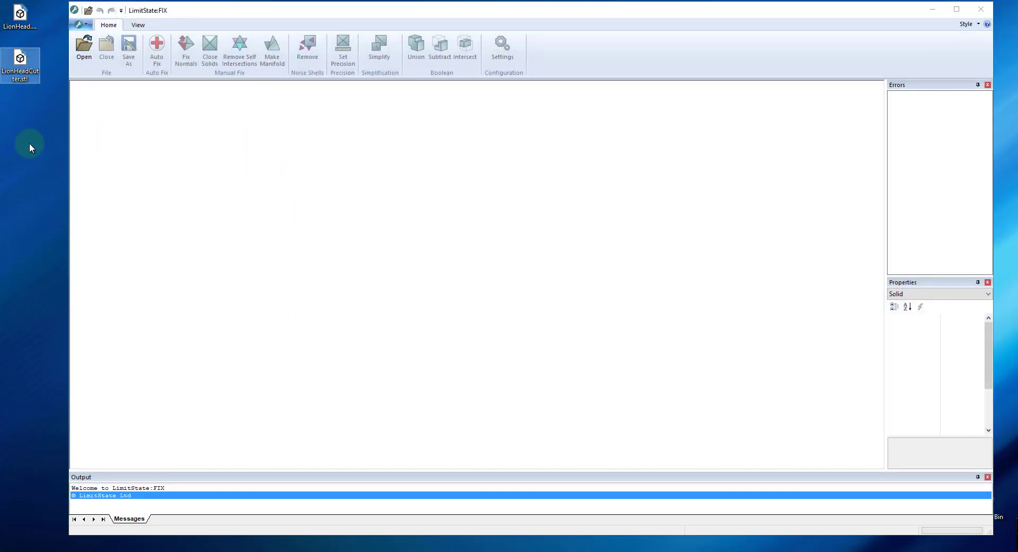
pyautogui.moveTo(17, 59); pyautogui.dragTo(414, 436)
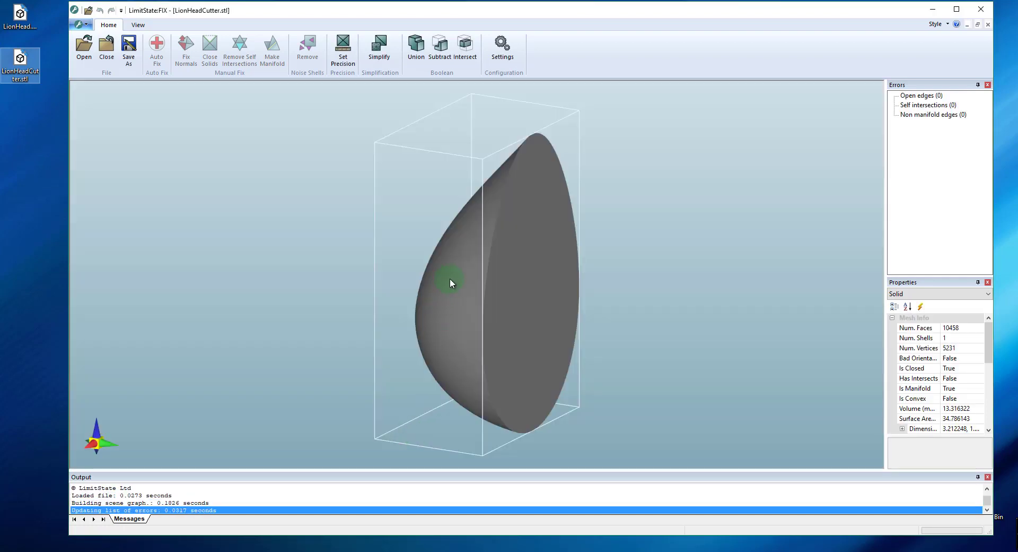
pyautogui.moveTo(450, 283); pyautogui.dragTo(525, 345)
# Open LionHead.STL from the desktop and subtract the LionHeadCutter mesh file from it.
pyautogui.click(21, 16)
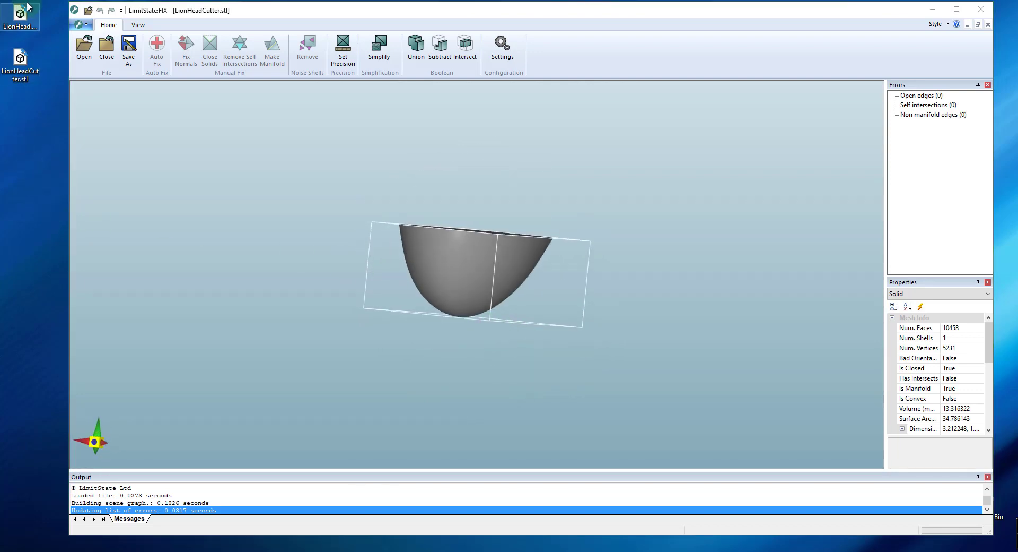
pyautogui.moveTo(55, 64); pyautogui.dragTo(438, 298)
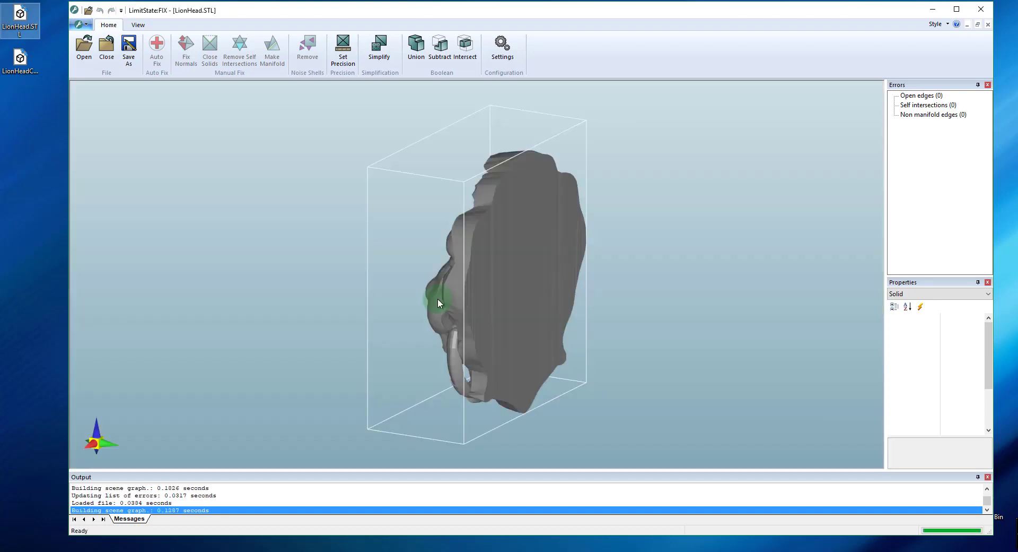
pyautogui.click(441, 47)
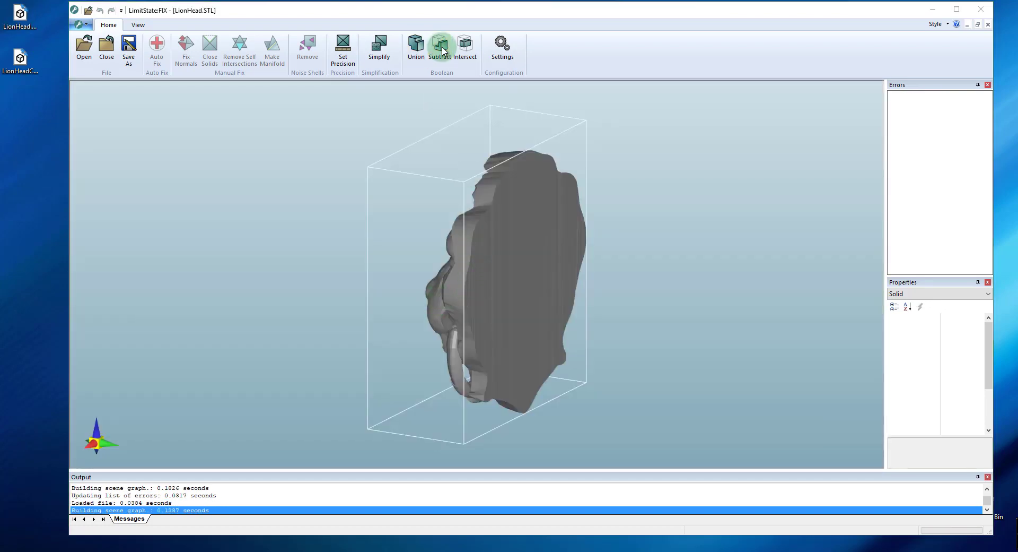
pyautogui.click(530, 212)
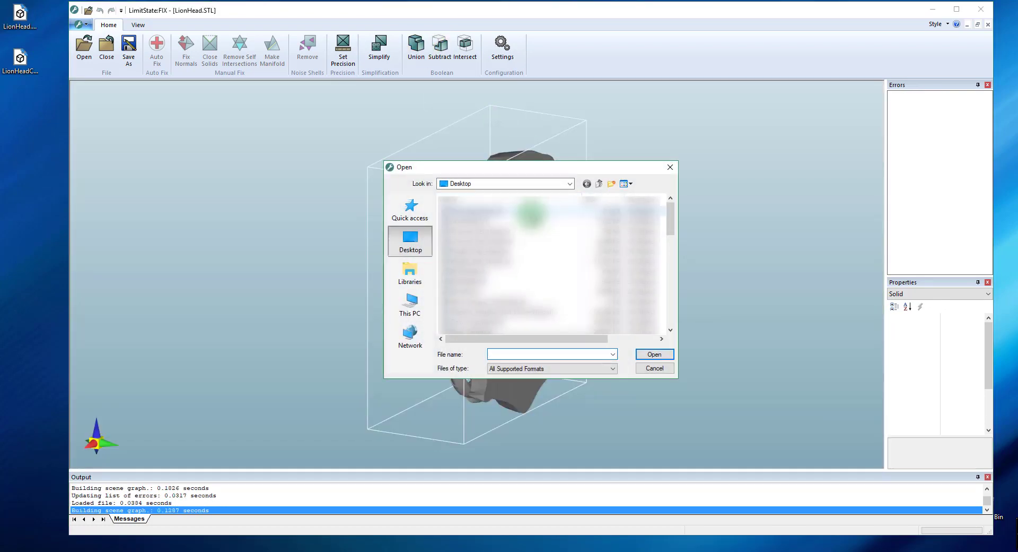
pyautogui.click(643, 355)
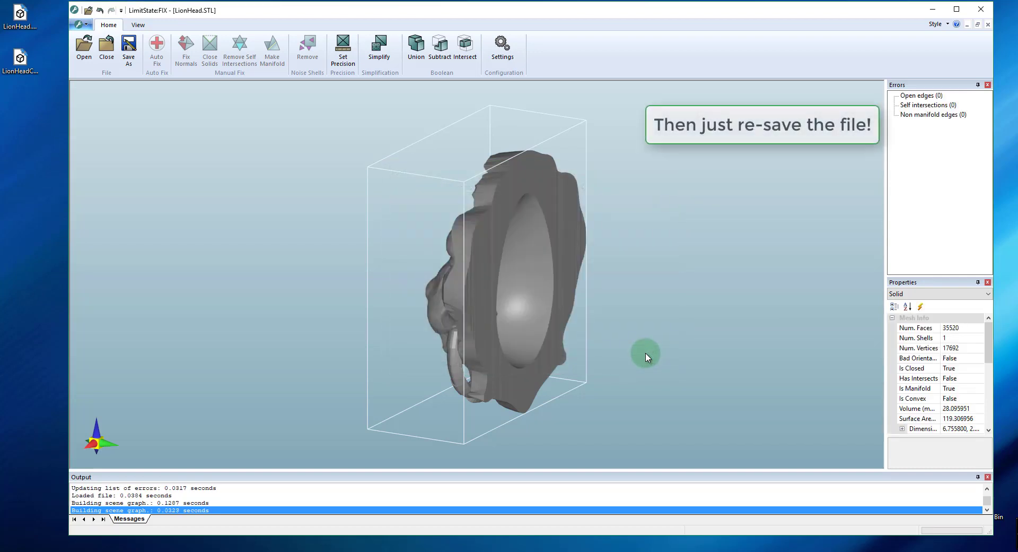